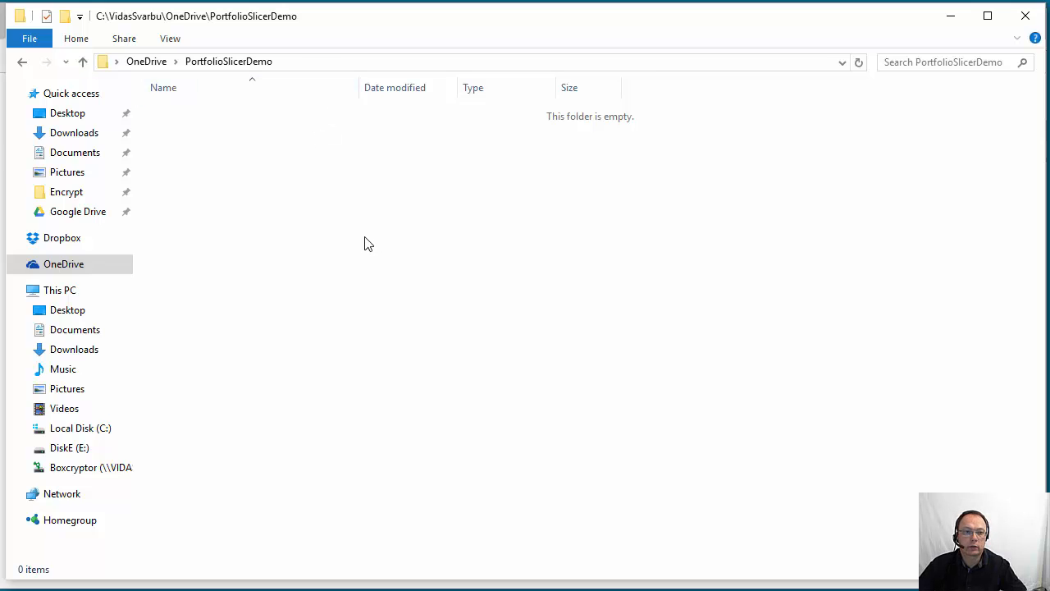
Step: Display the full path of the empty PortfolioSlicerDemo folder
click(316, 64)
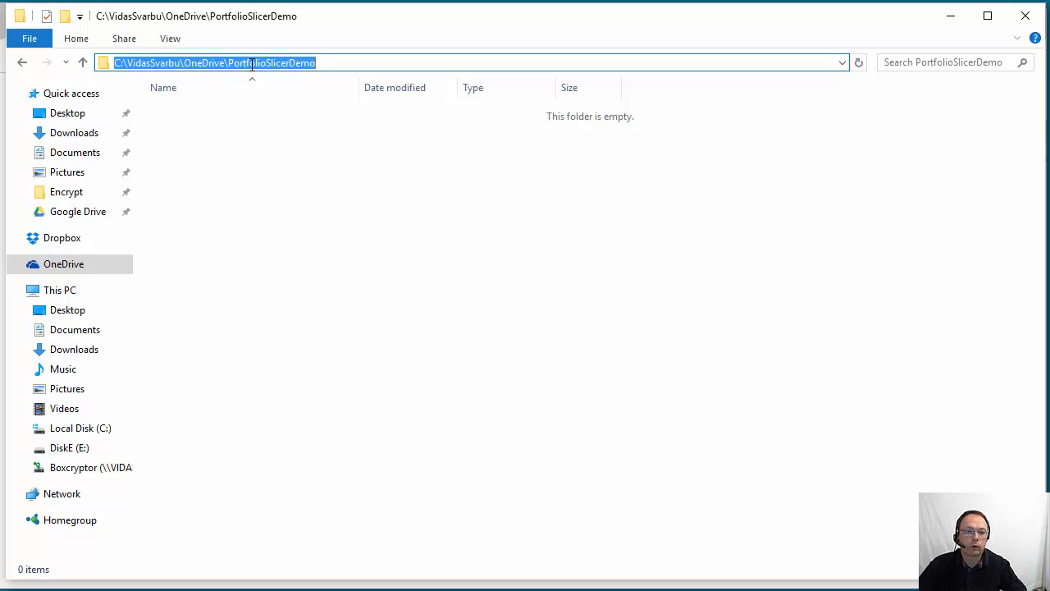
click(380, 203)
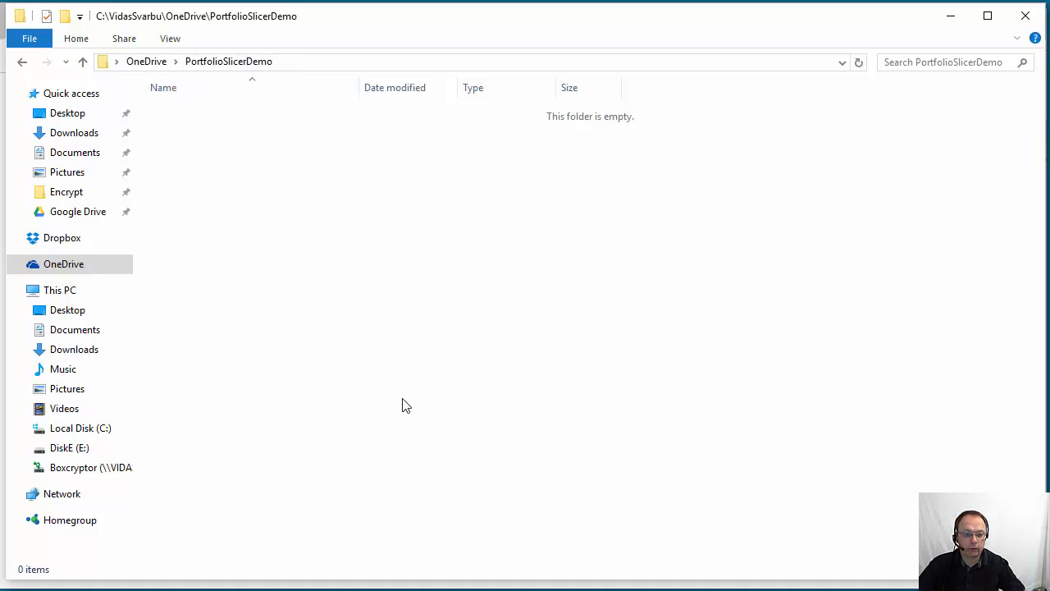
Step: Switch to Firefox, go to portfolioslicer.com and open the site's Download page
key(alt+Tab)
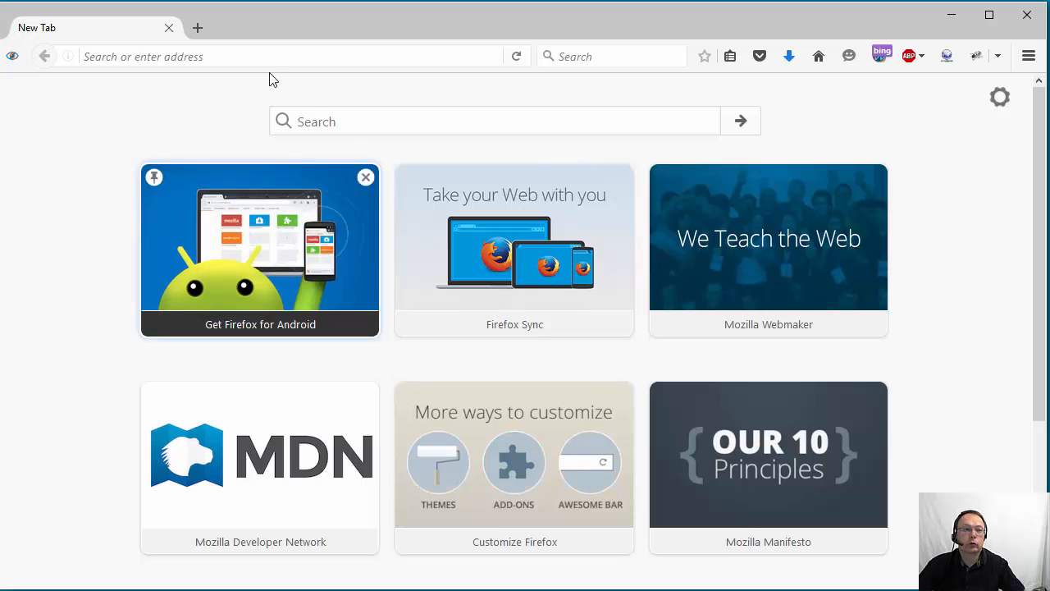
click(240, 57)
text(p)
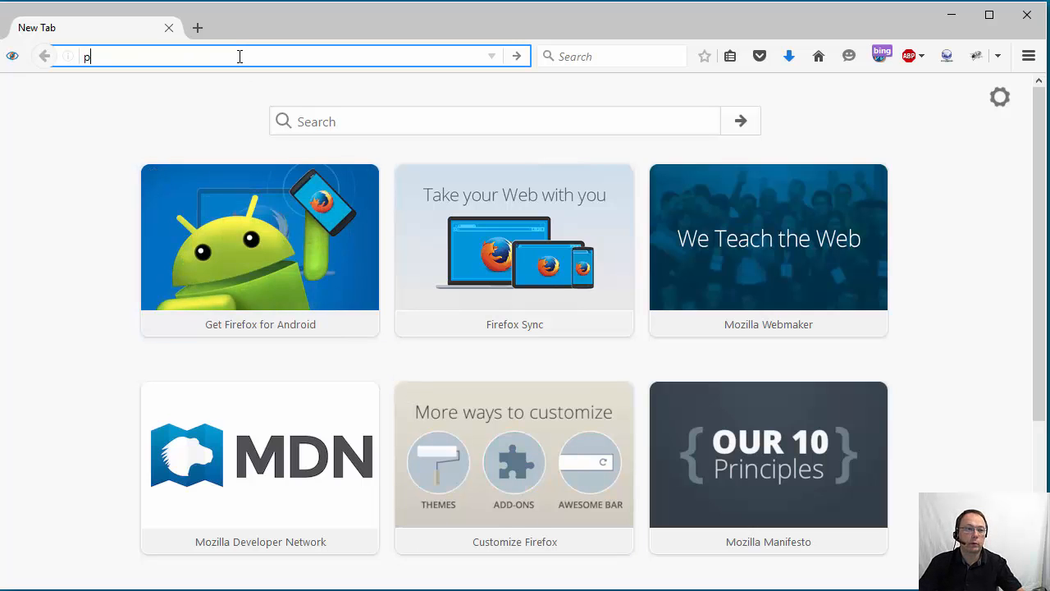
text(ortfolio)
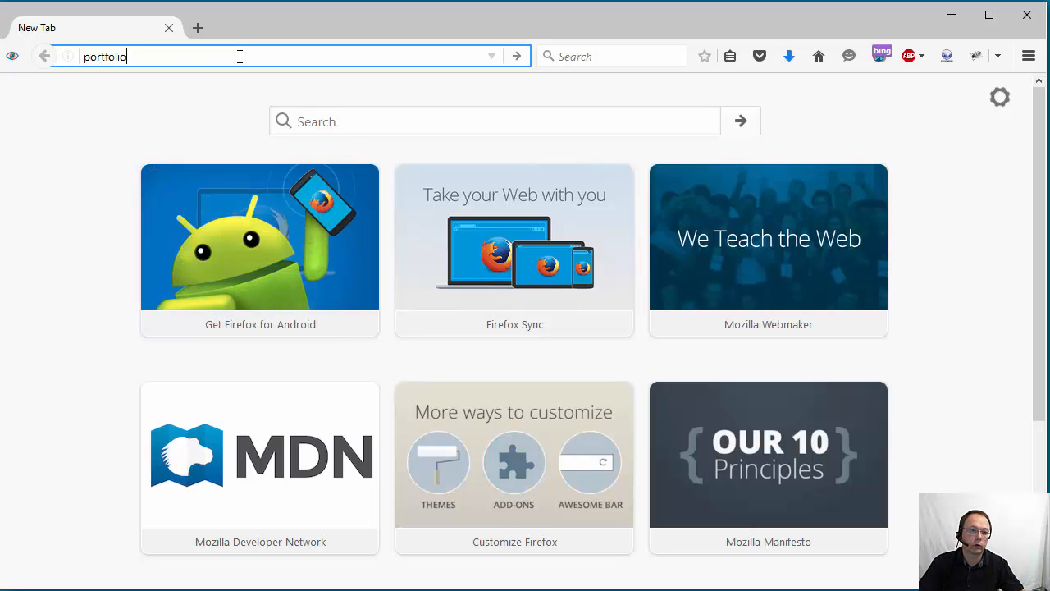
text(slicer.com)
key(Return)
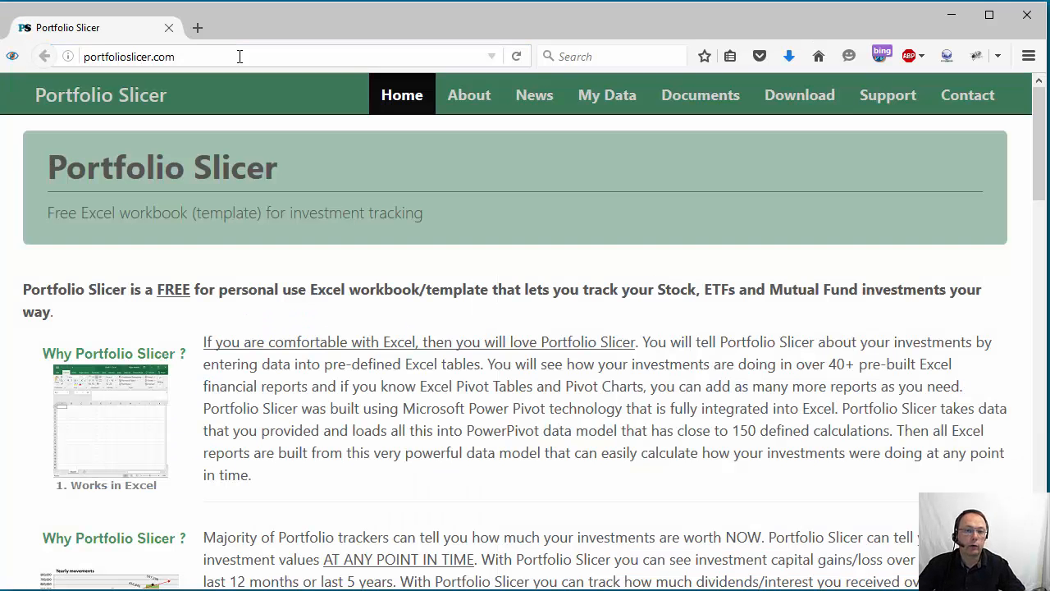
click(816, 100)
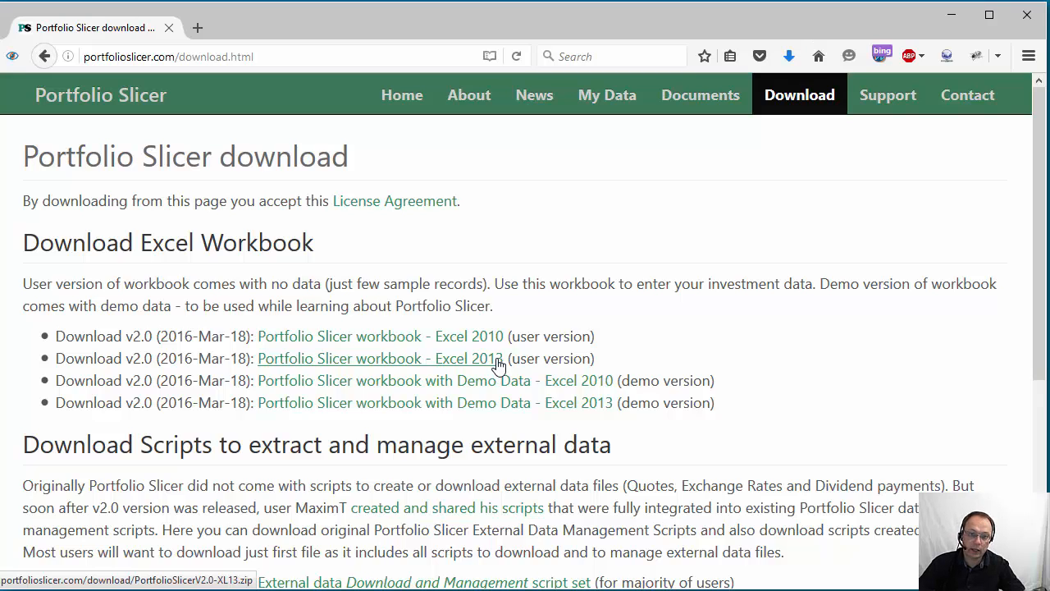
Step: Download the user version of the Excel 2010 workbook, saving PortfolioSlicerV2.0-XL10.zip in the PortfolioSlicerDemo folder
click(434, 339)
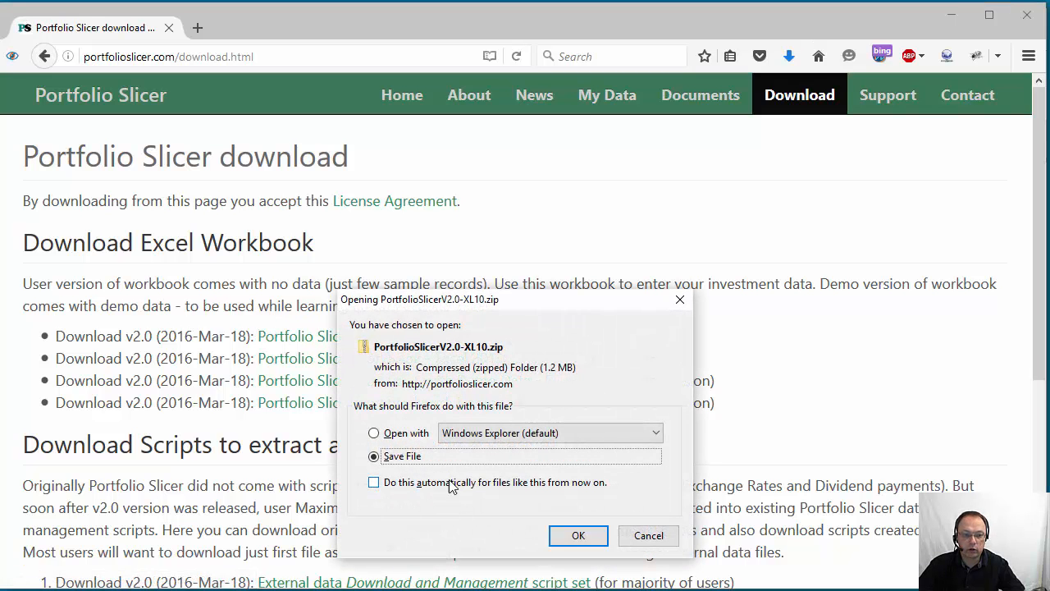
click(578, 534)
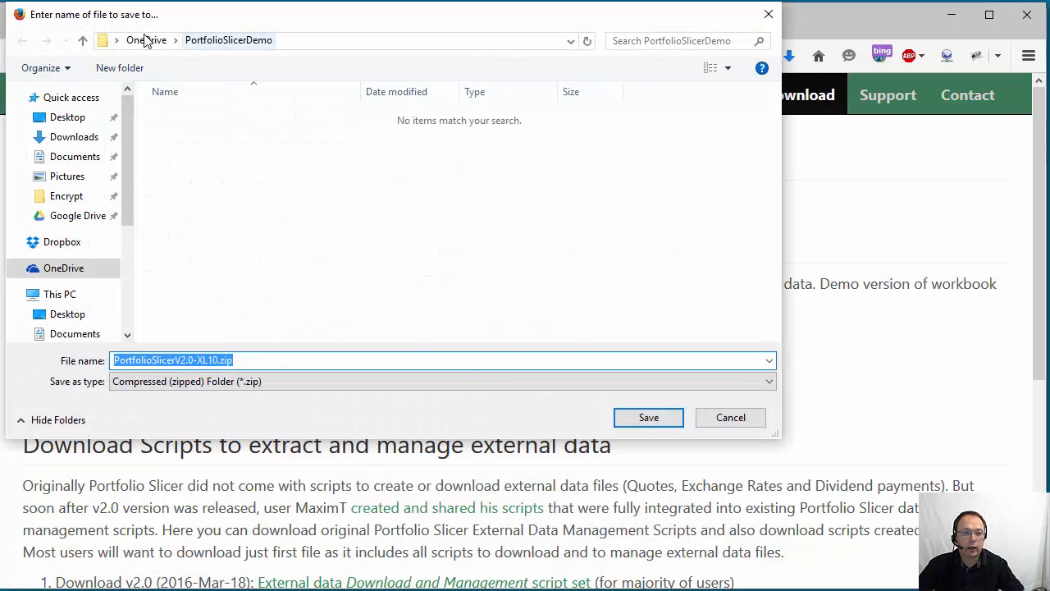
click(316, 41)
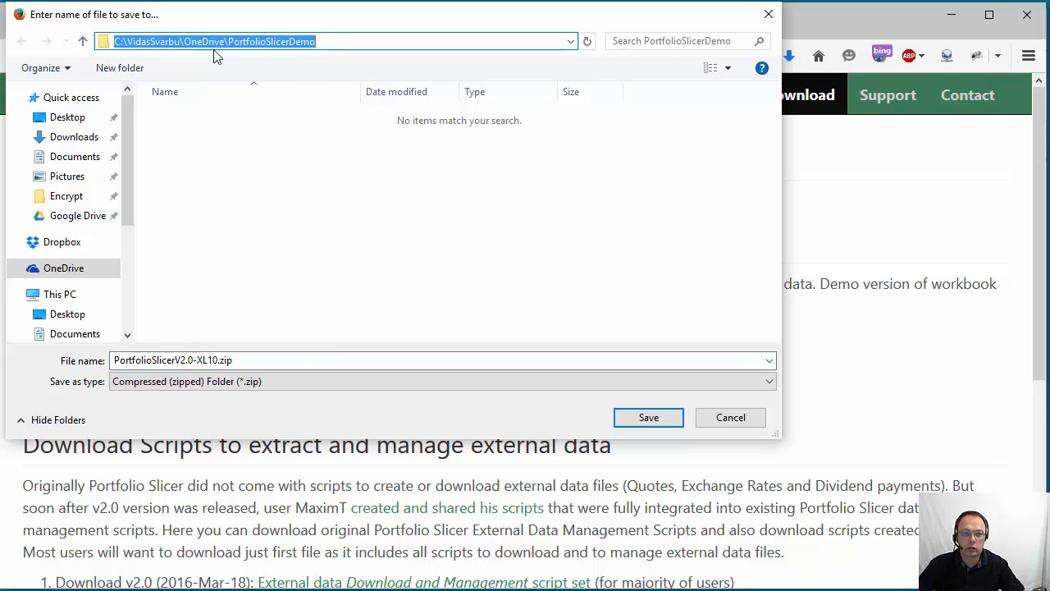
click(652, 420)
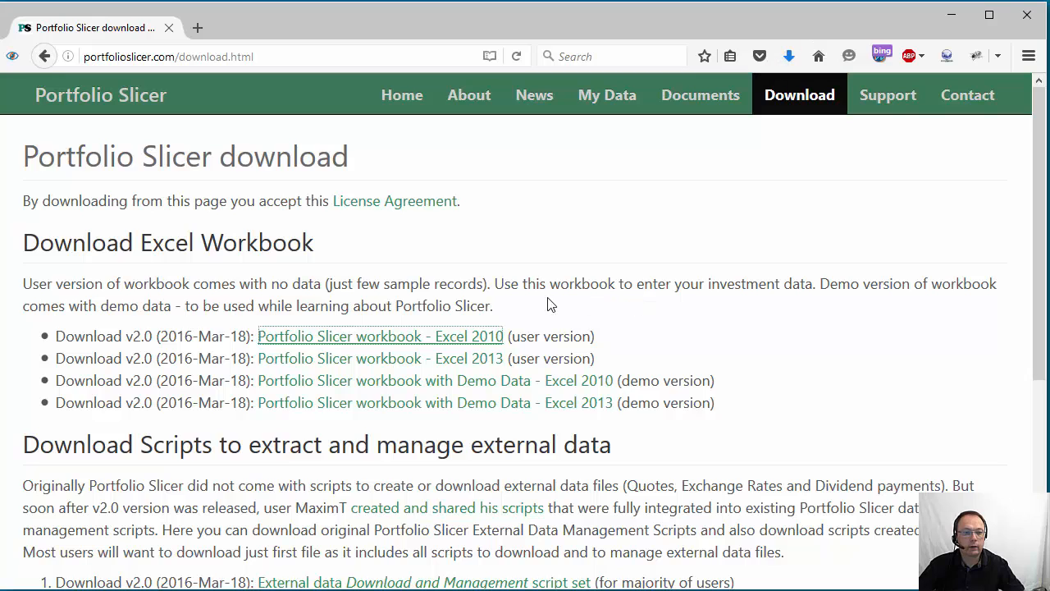
Step: Download the external data Download and Management script set, saving PortfolioSlicerDDMScriptsV2.0.zip in the PortfolioSlicerDemo folder
scroll(551, 300, down, 3)
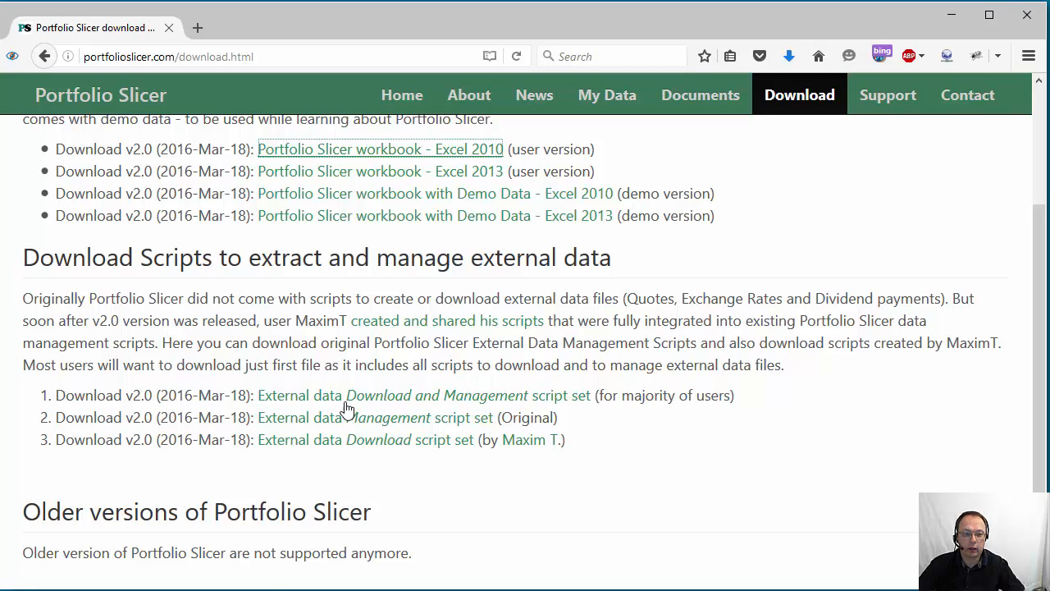
click(396, 402)
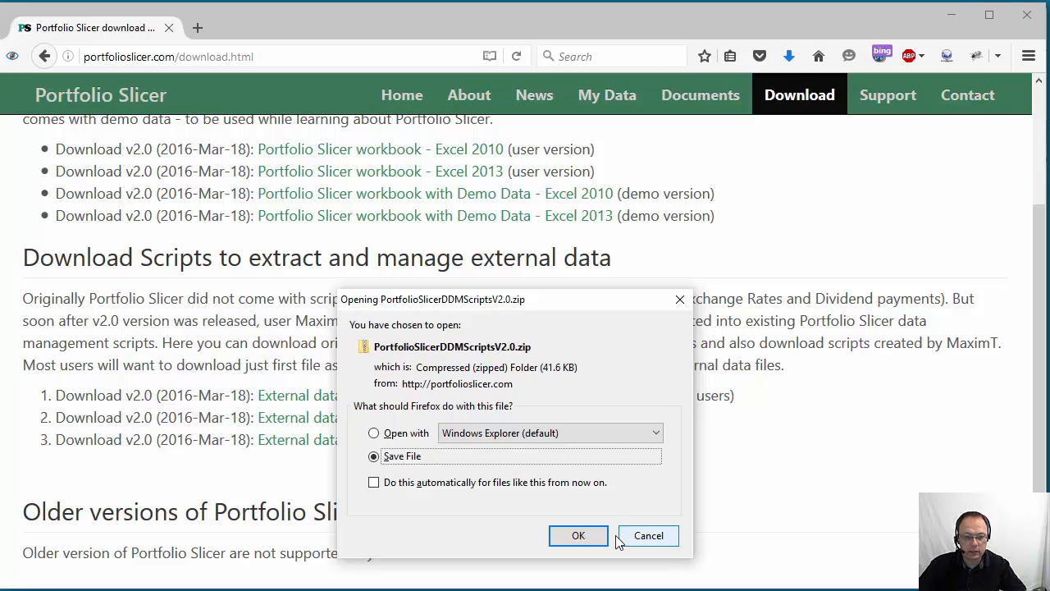
click(580, 538)
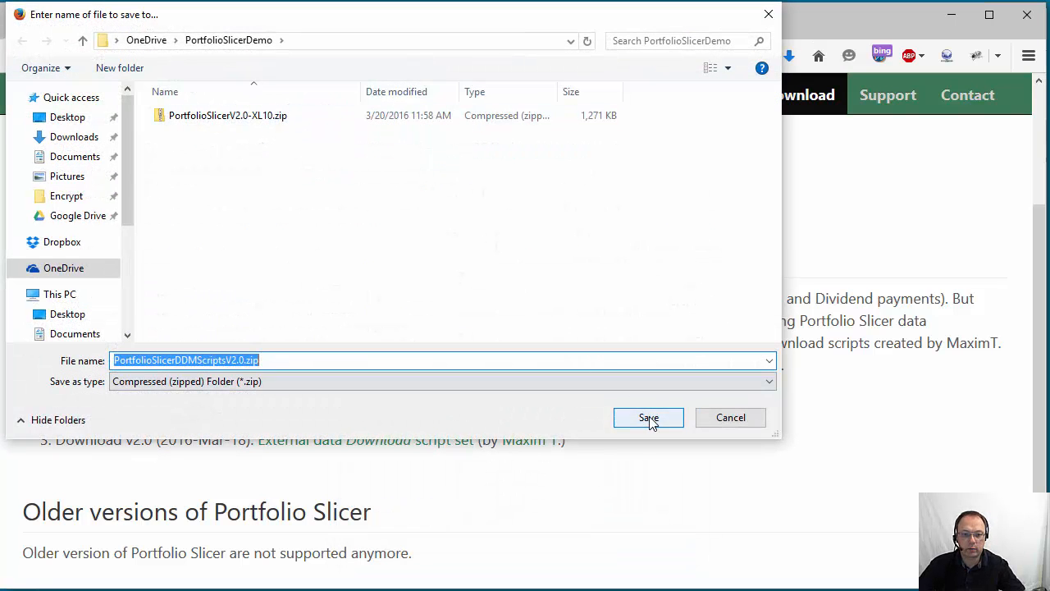
click(648, 418)
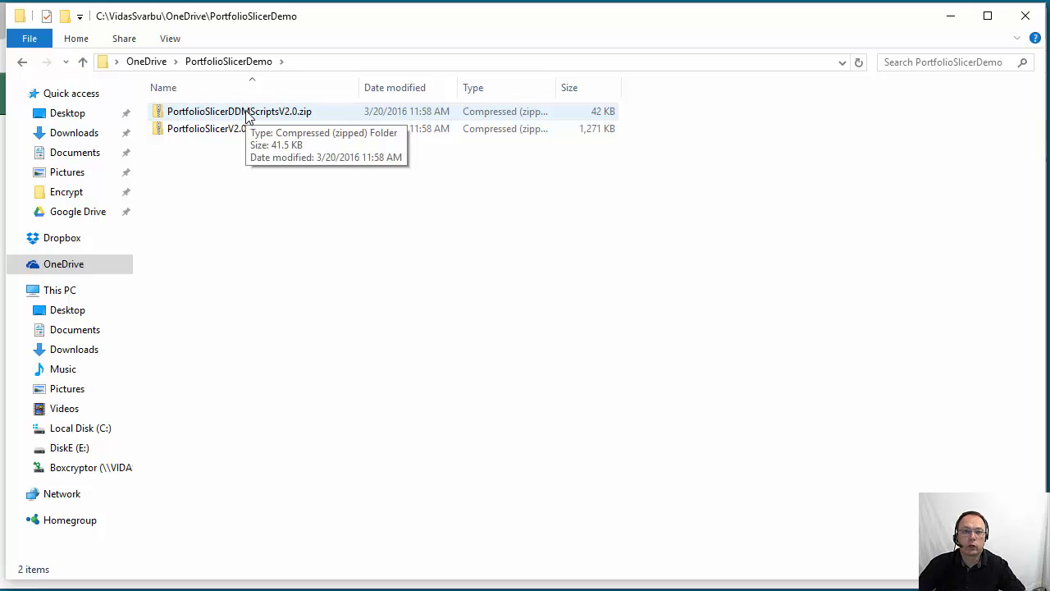
Step: In File Explorer, unblock PortfolioSlicerDDMScriptsV2.0.zip through its file properties
right_click(246, 115)
click(341, 577)
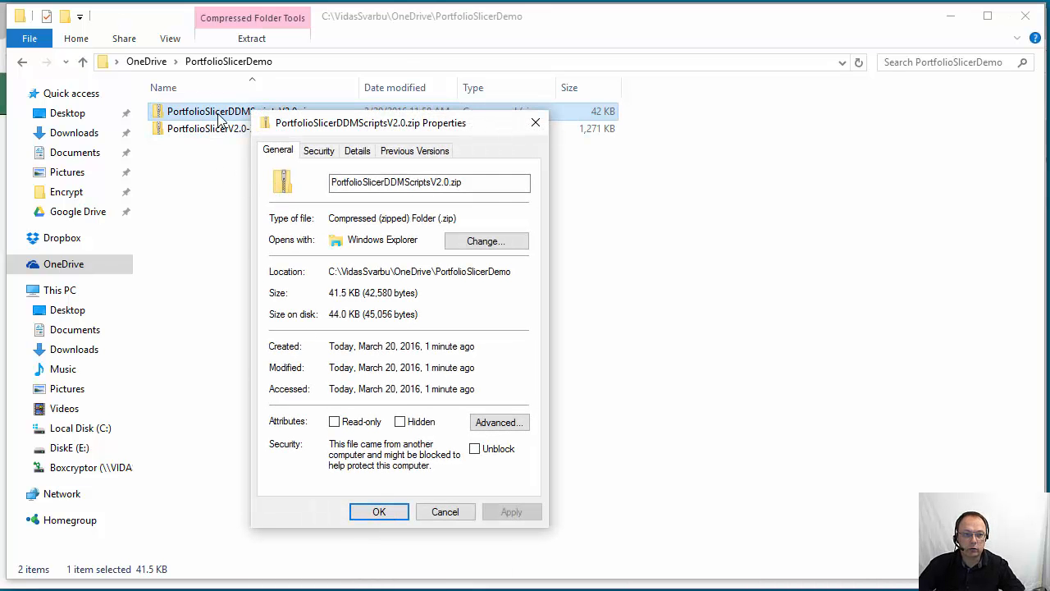
click(475, 449)
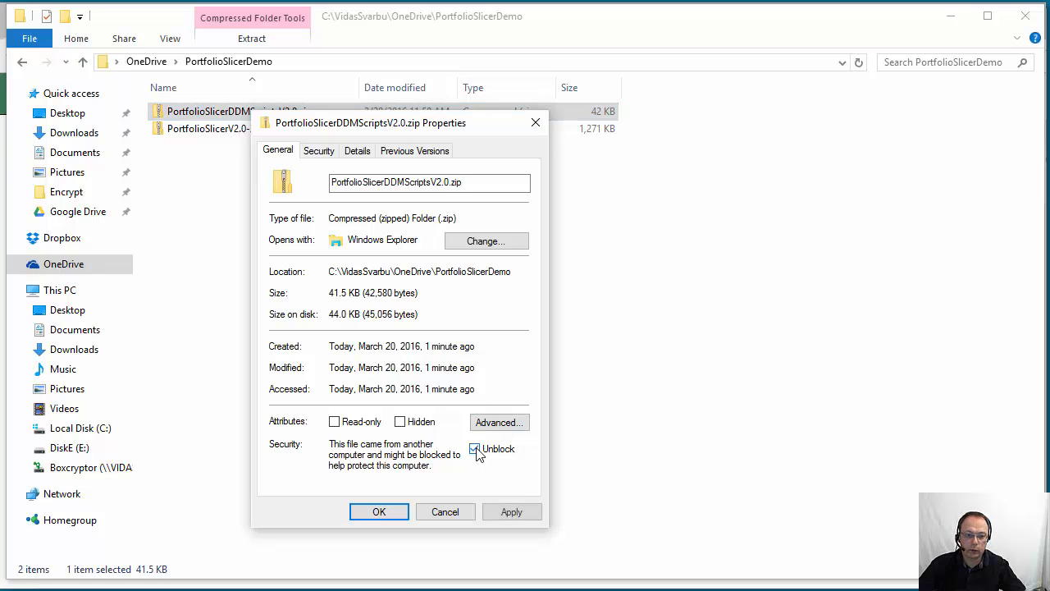
click(379, 512)
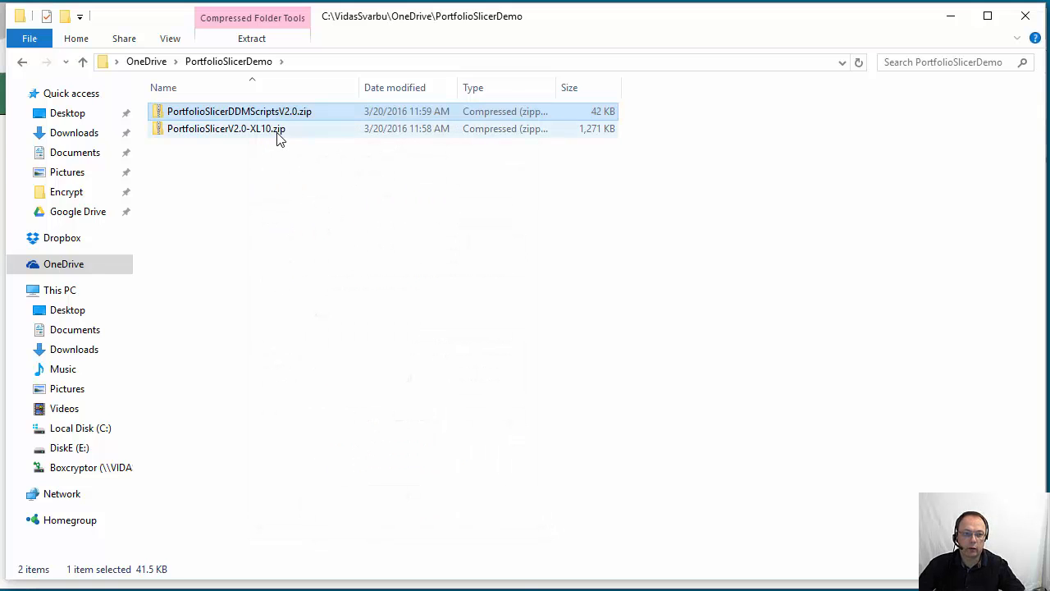
Step: Unblock PortfolioSlicerV2.0-XL10.zip through its file properties
right_click(277, 131)
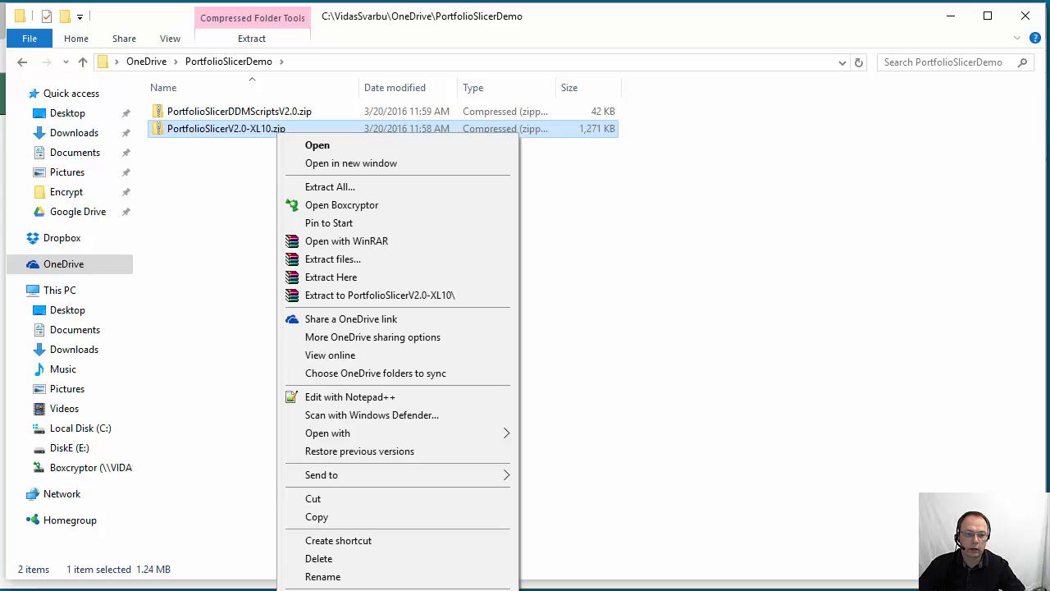
click(328, 590)
click(506, 470)
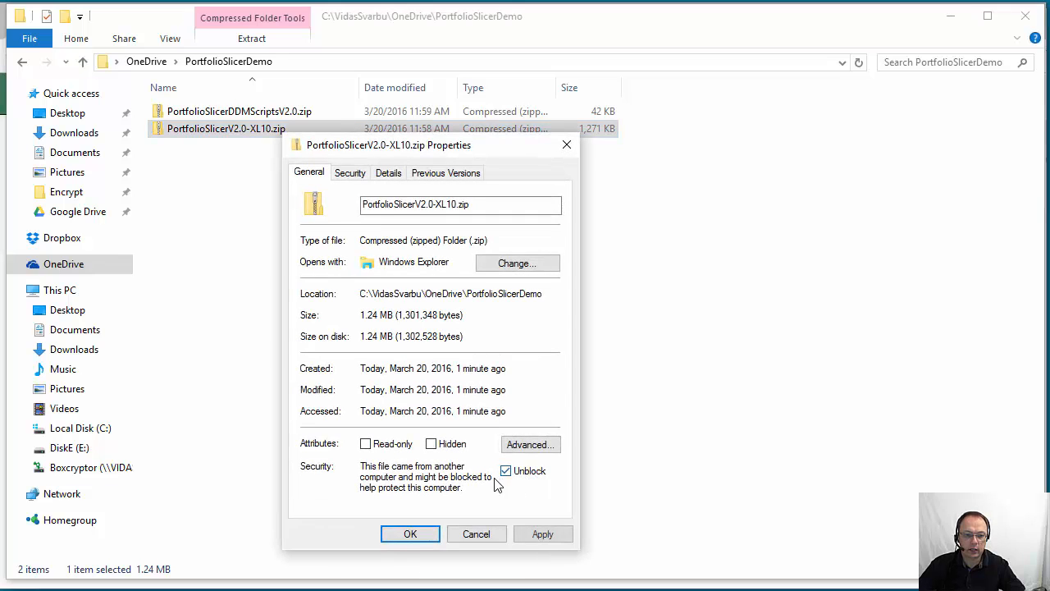
click(410, 535)
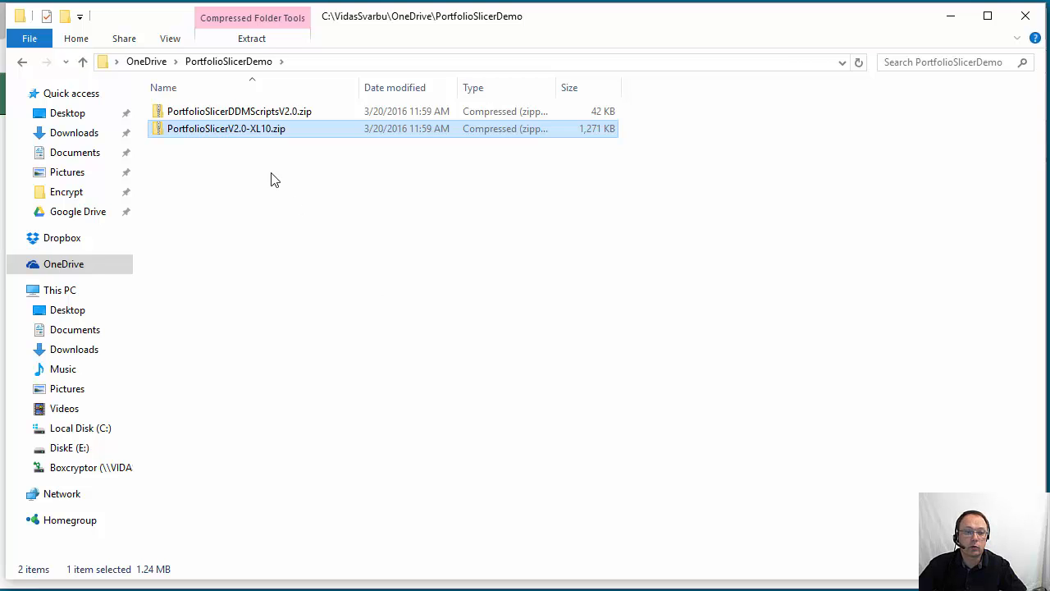
Step: Extract PortfolioSlicerV2.0-XL10.zip directly into the current folder and delete the zip archive
right_click(259, 131)
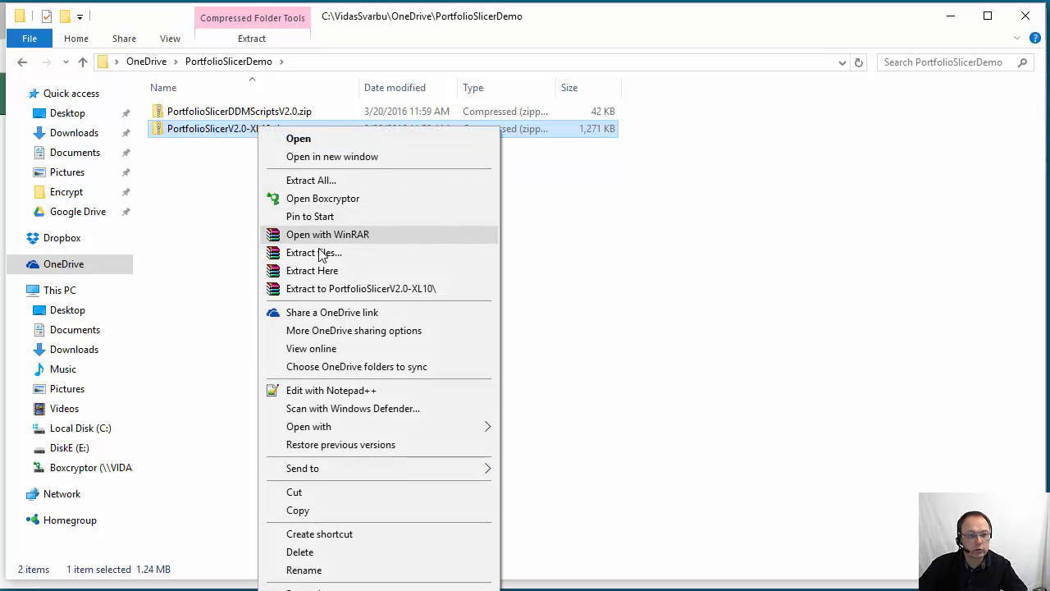
click(330, 274)
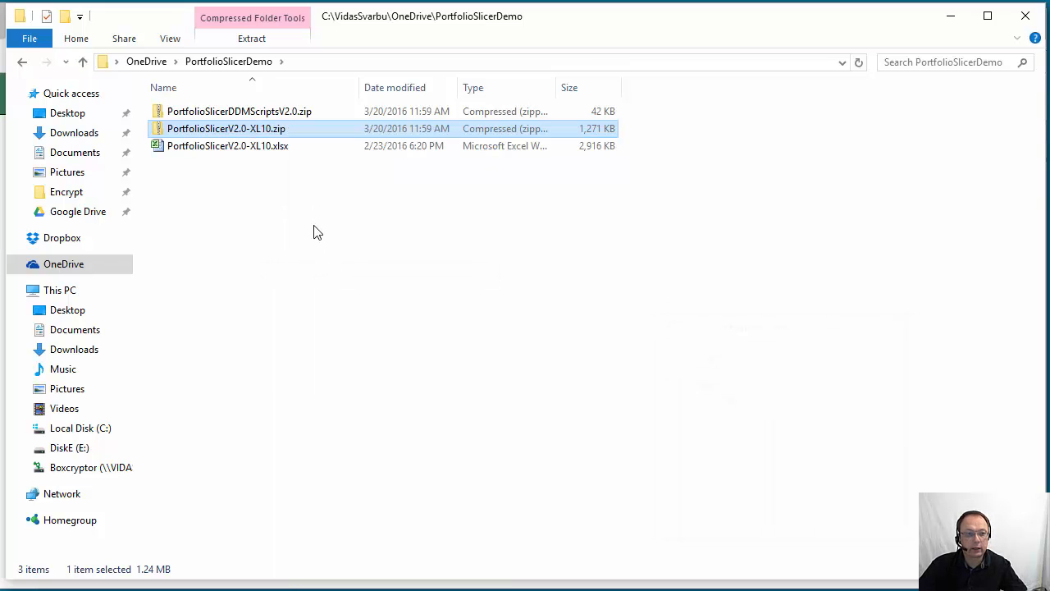
click(270, 177)
click(259, 146)
key(Delete)
Step: Extract PortfolioSlicerDDMScriptsV2.0.zip directly into the current folder and delete the zip archive
click(277, 117)
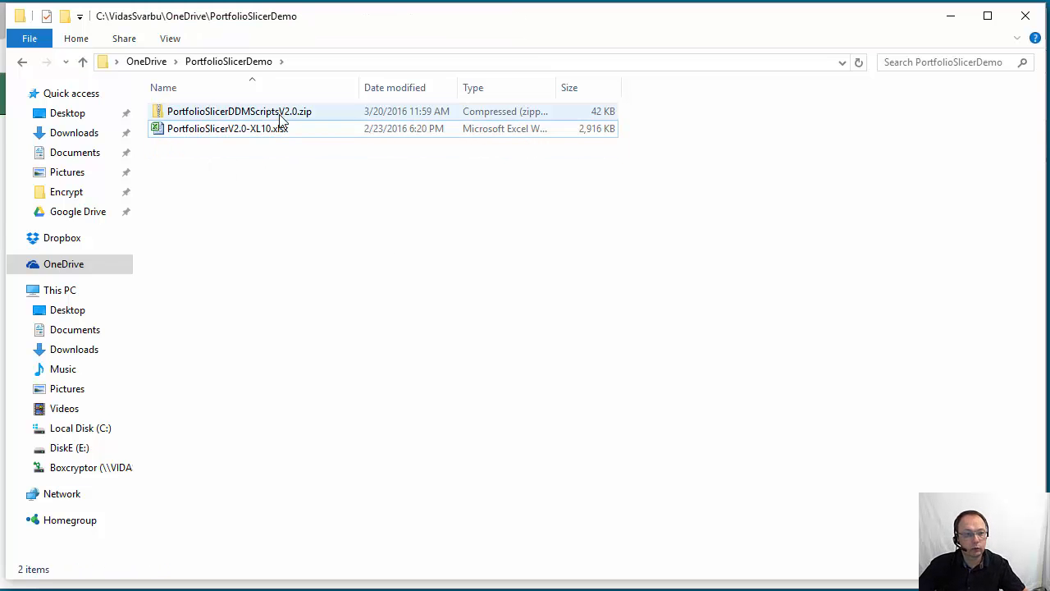
right_click(278, 112)
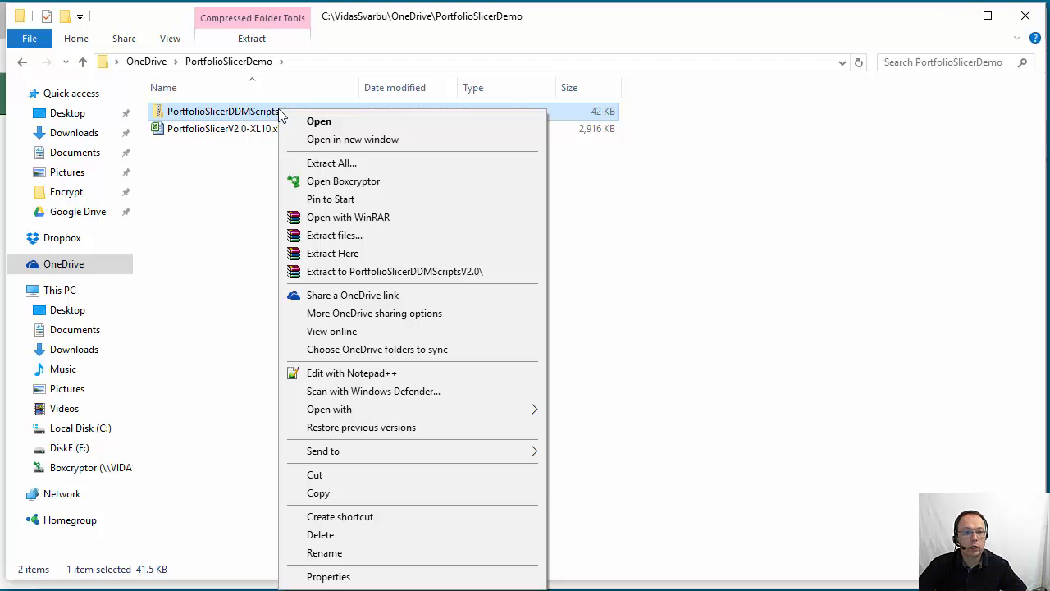
click(361, 254)
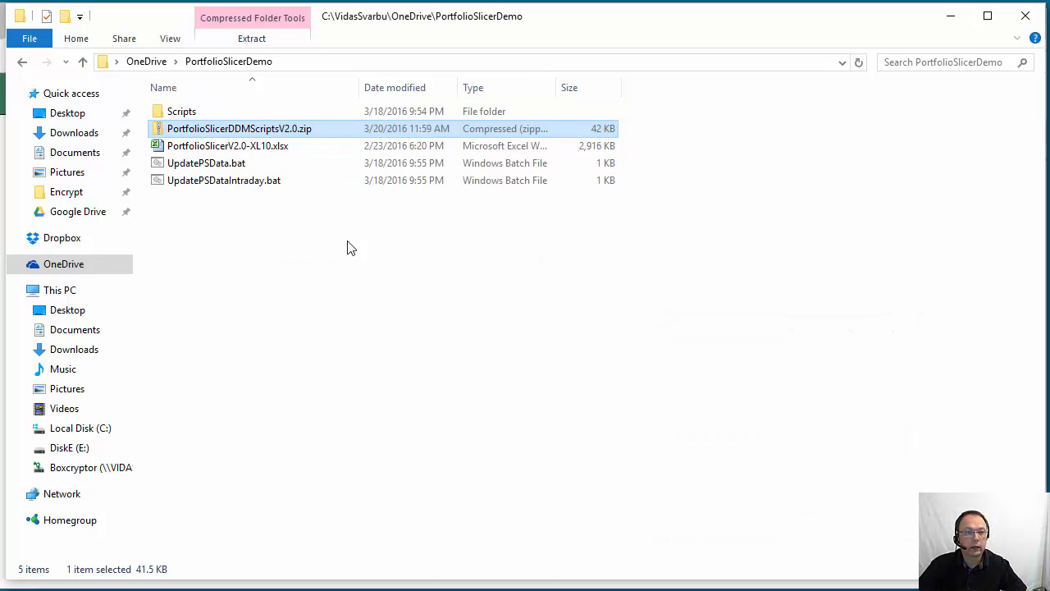
click(302, 131)
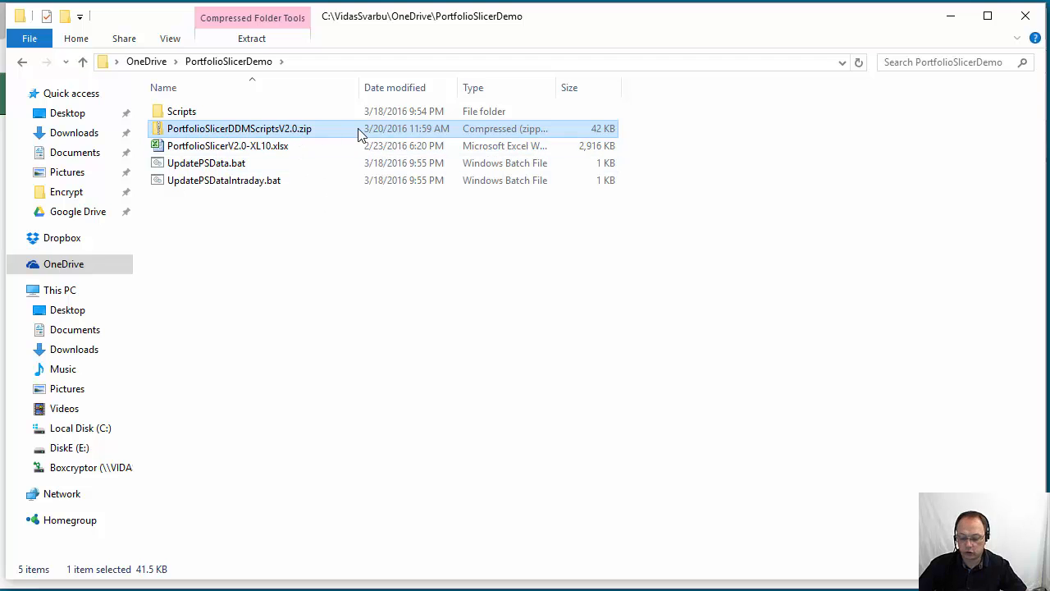
key(Escape)
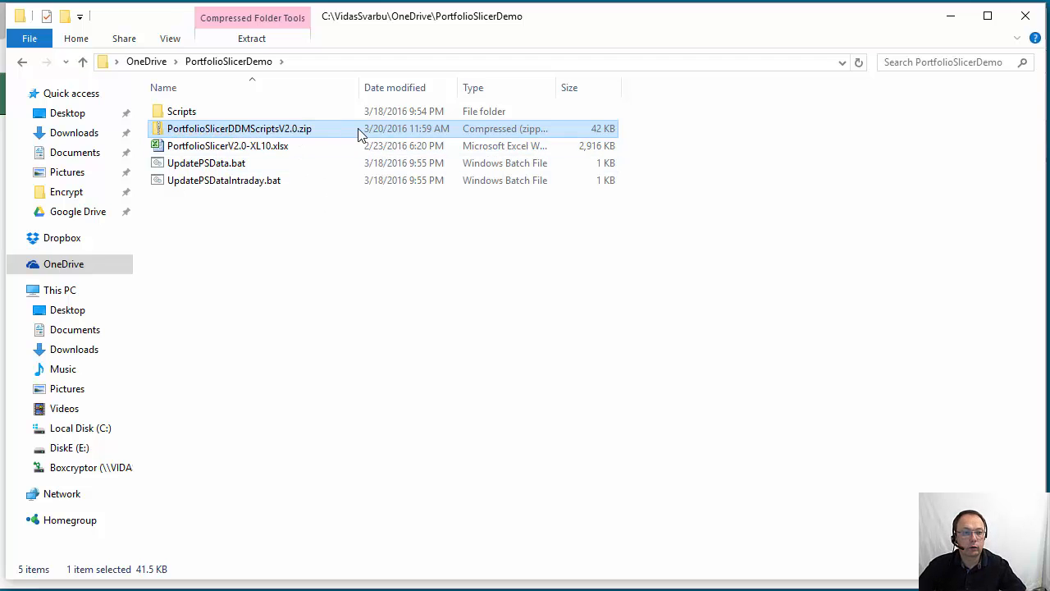
key(Delete)
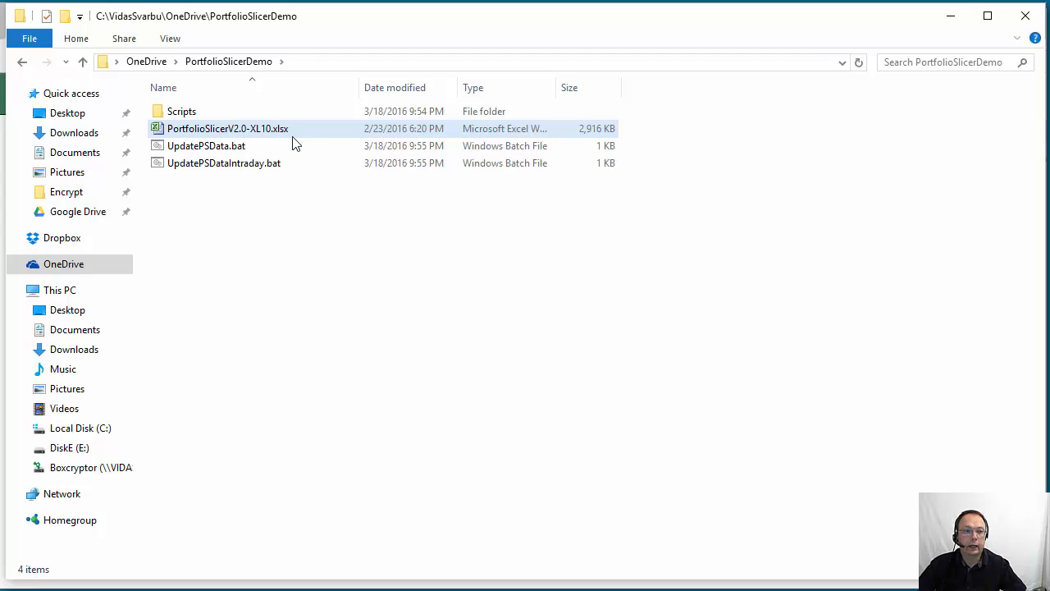
Step: Review the two extracted batch files and the contents of the Scripts folder, returning to PortfolioSlicerDemo
click(215, 148)
click(220, 164)
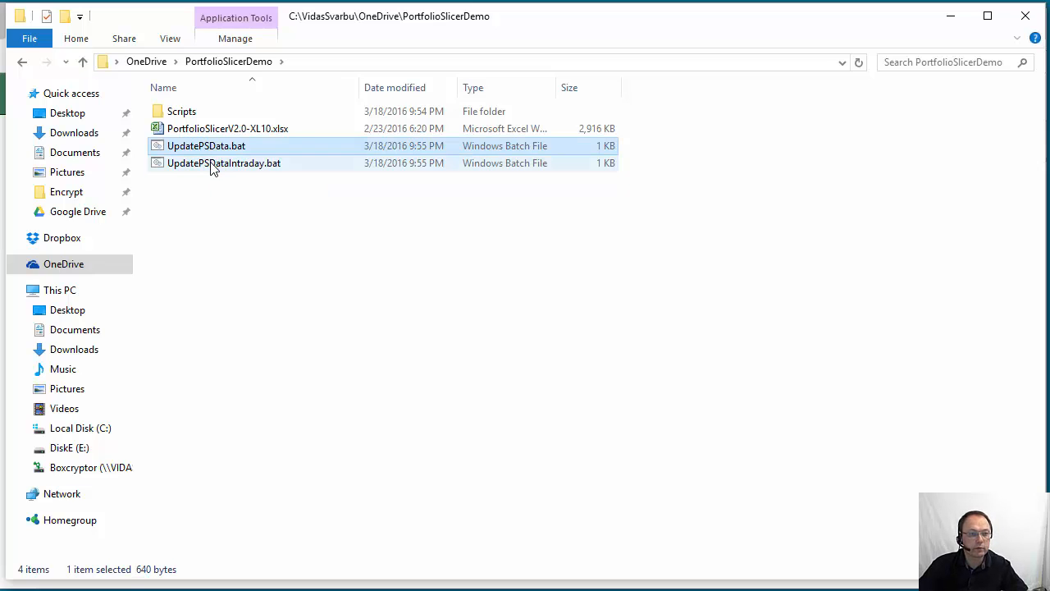
double_click(171, 115)
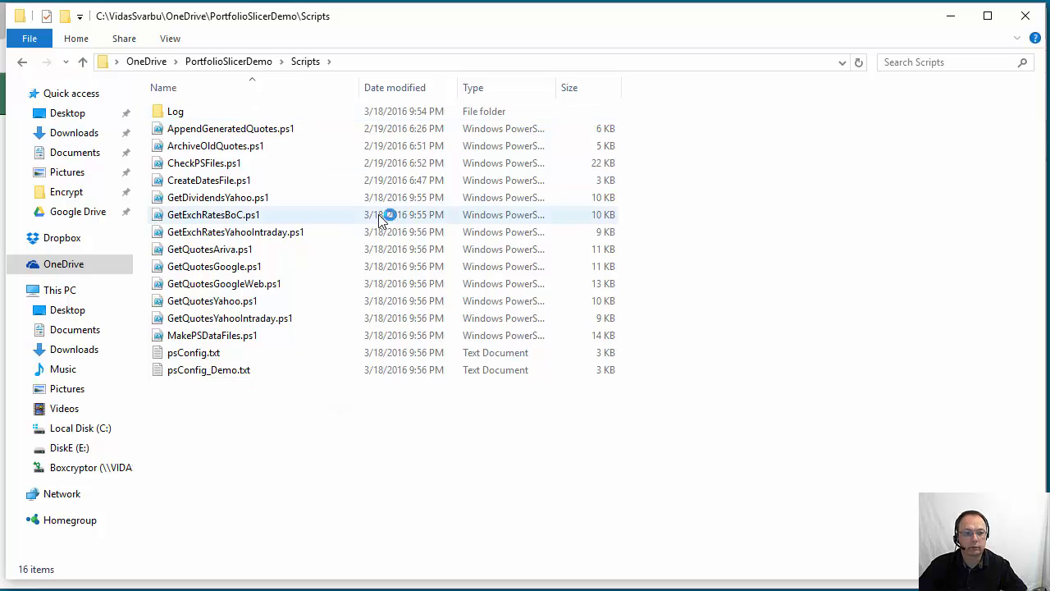
click(252, 66)
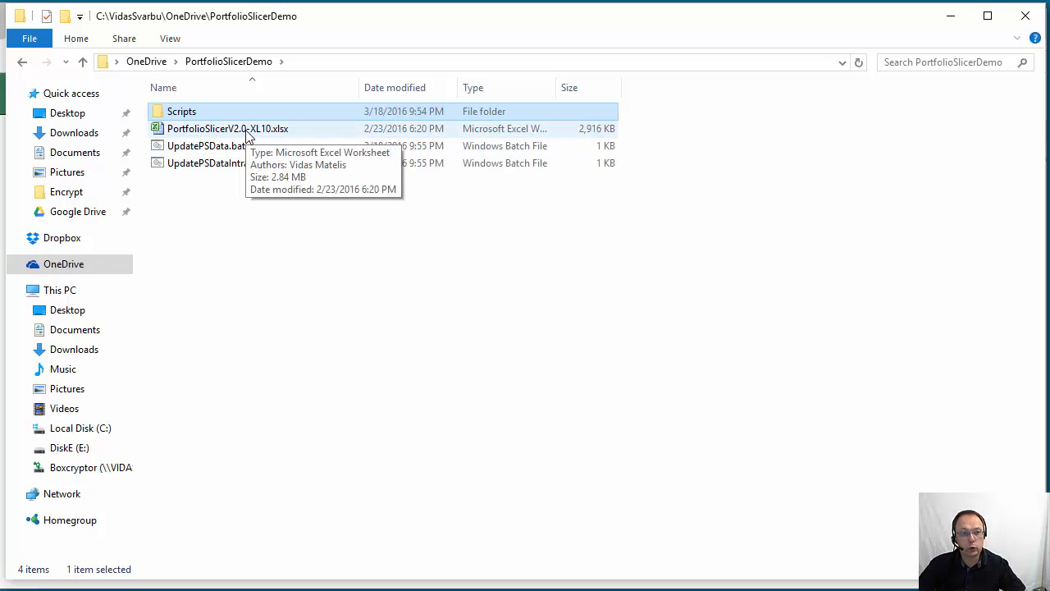
Step: Copy the full path of the PortfolioSlicerDemo folder and switch to Excel
click(334, 66)
right_click(174, 65)
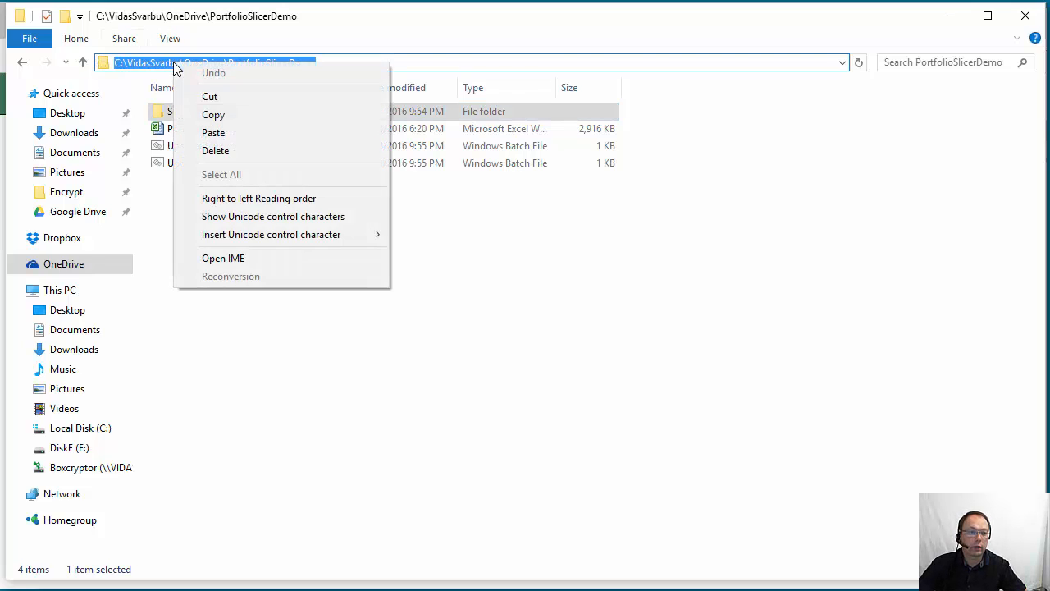
click(213, 114)
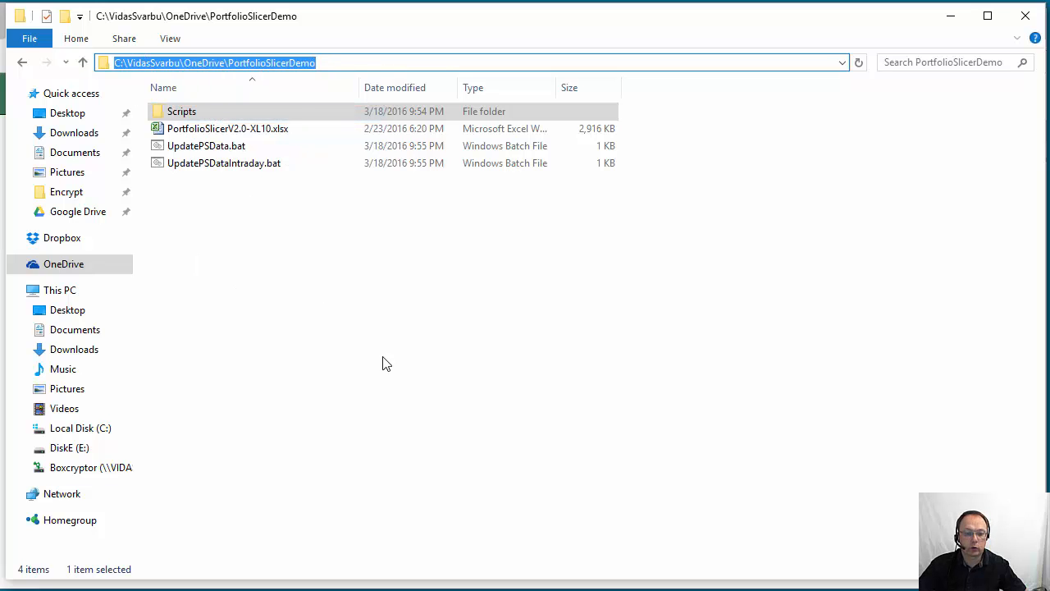
key(alt+Tab)
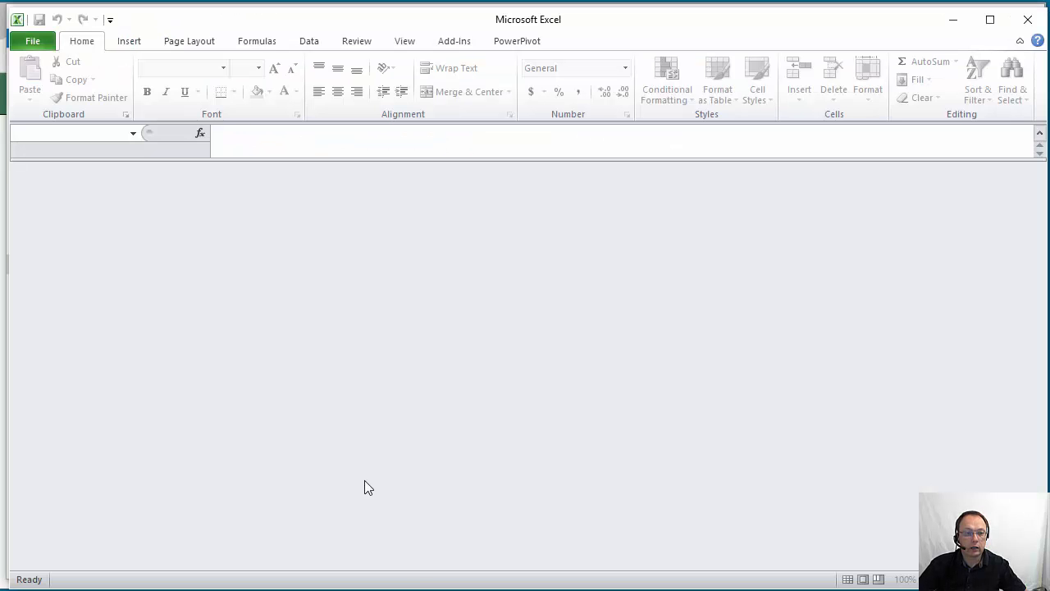
Step: Open the Trusted Locations settings in Excel's Trust Center
click(37, 44)
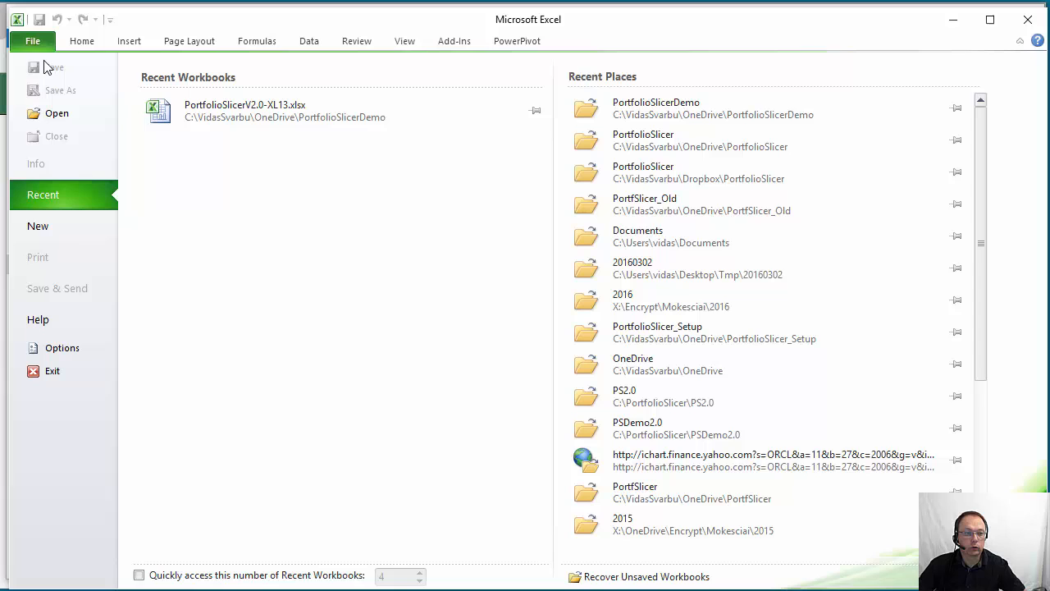
click(75, 347)
click(158, 380)
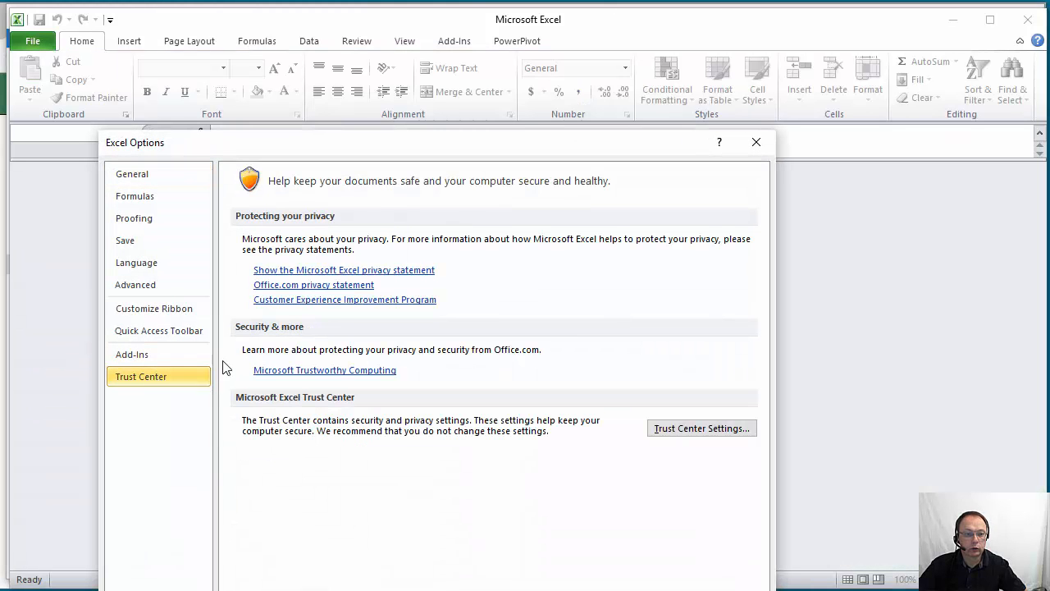
click(701, 428)
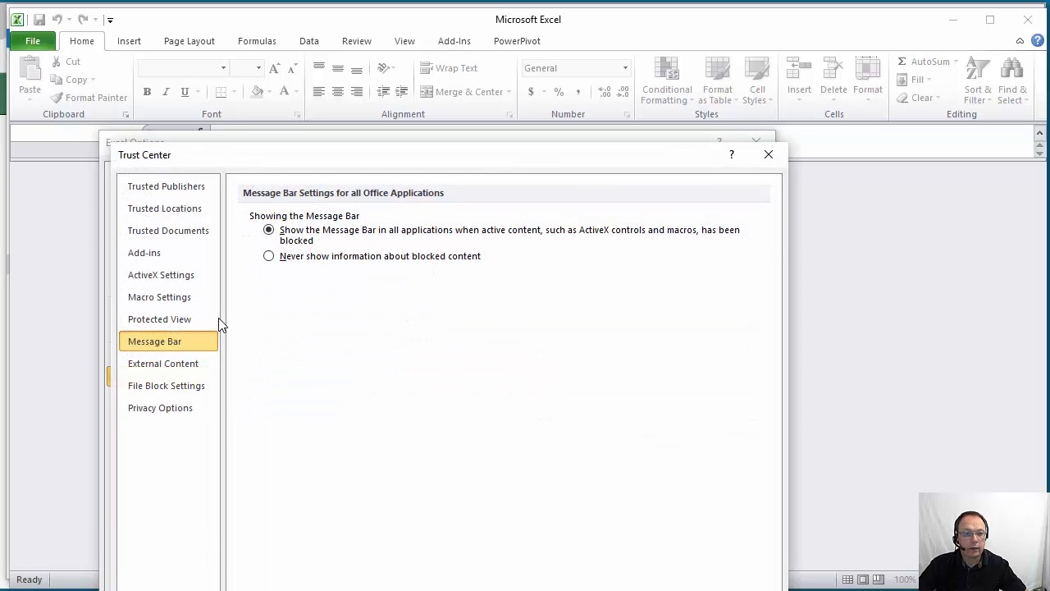
click(188, 212)
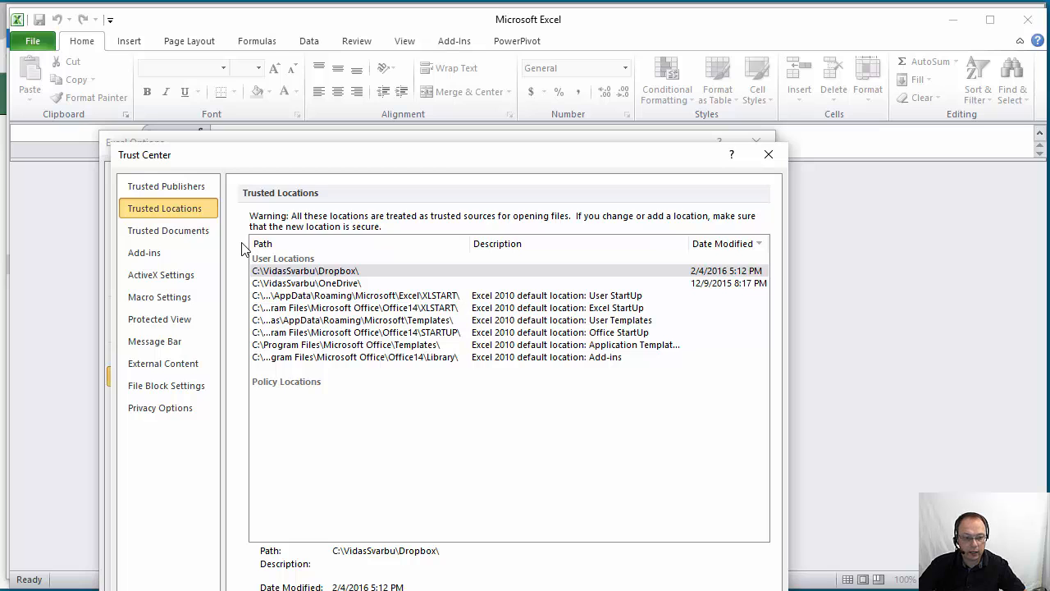
drag(363, 153, 365, 16)
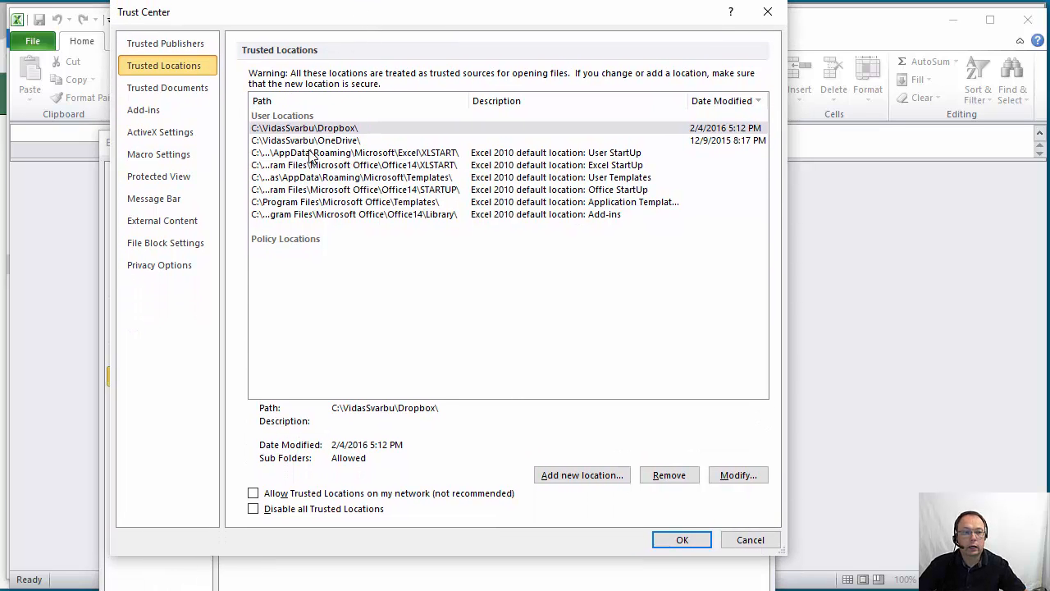
Step: Add the copied PortfolioSlicerDemo folder path as a new trusted location without trusting its subfolders, and confirm the Excel options
click(599, 475)
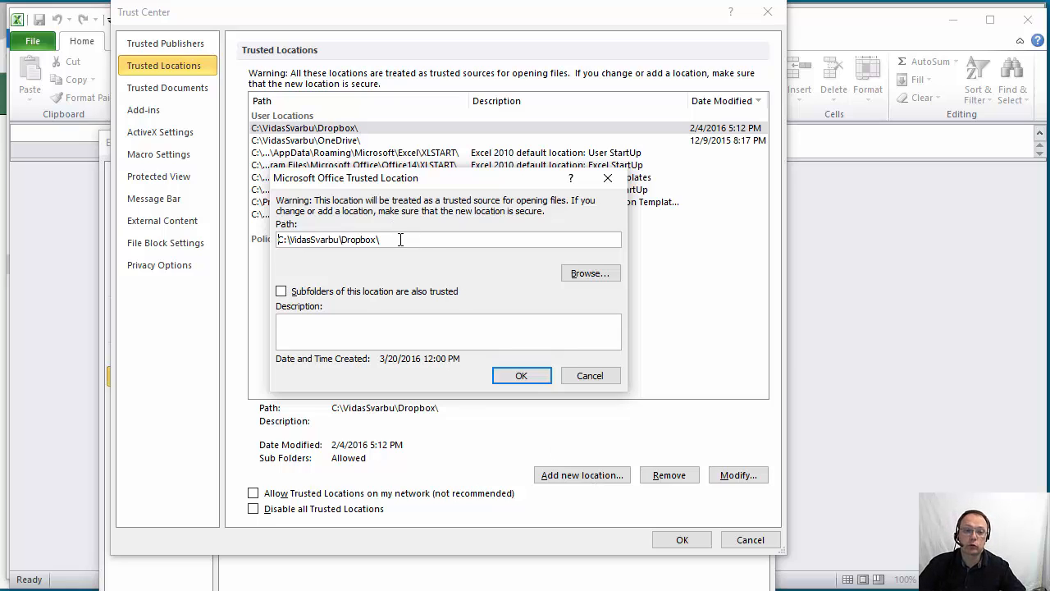
double_click(351, 238)
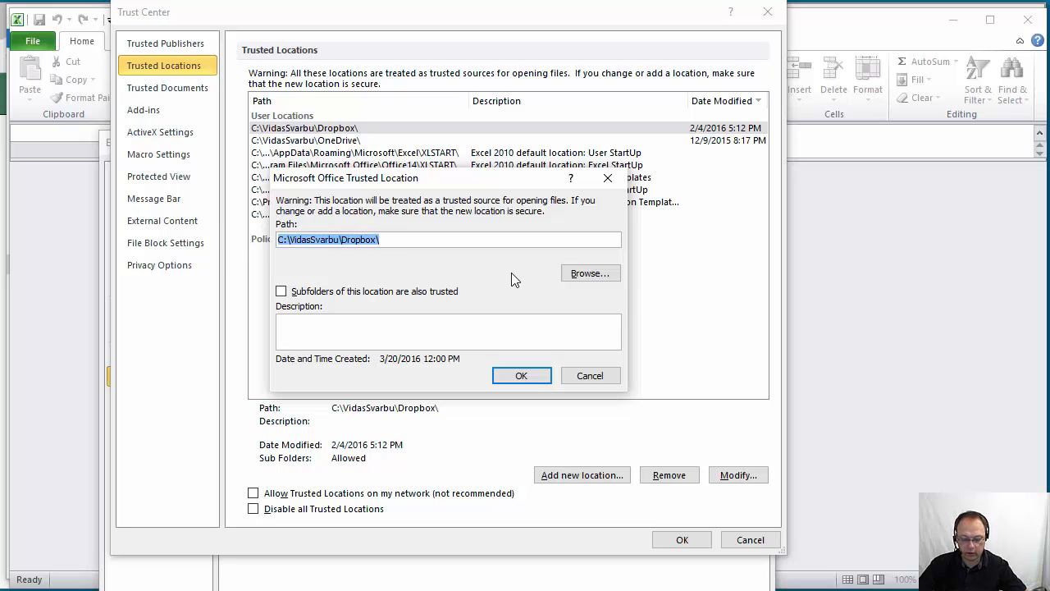
key(ctrl+v)
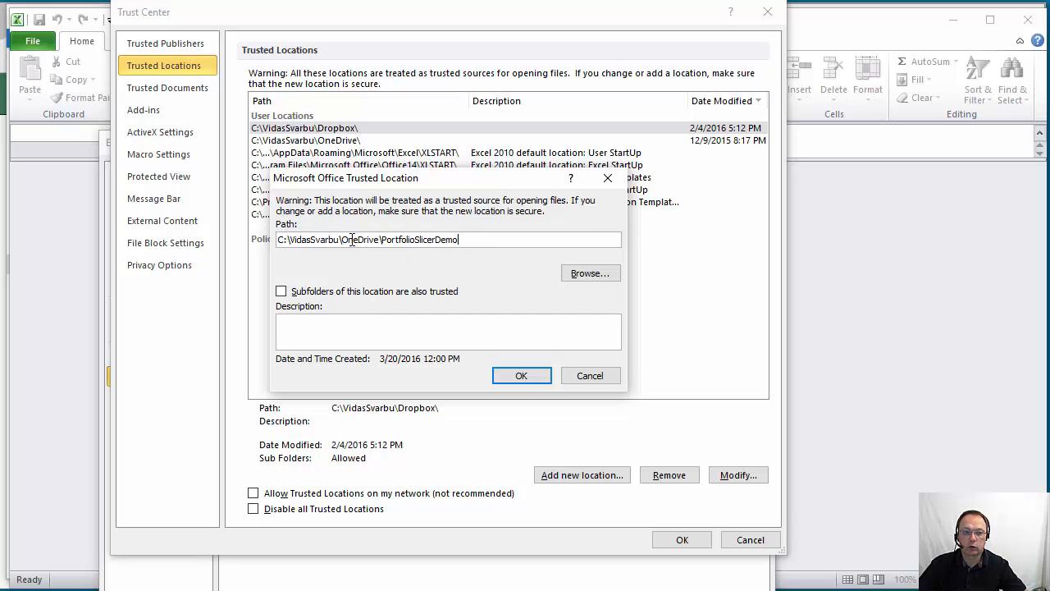
click(283, 292)
click(283, 293)
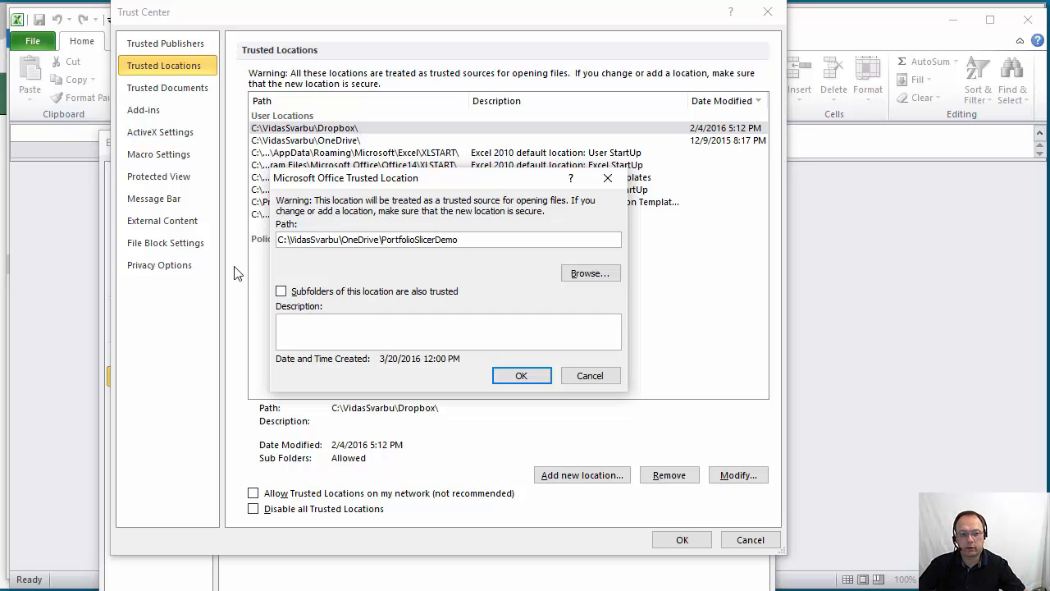
click(521, 376)
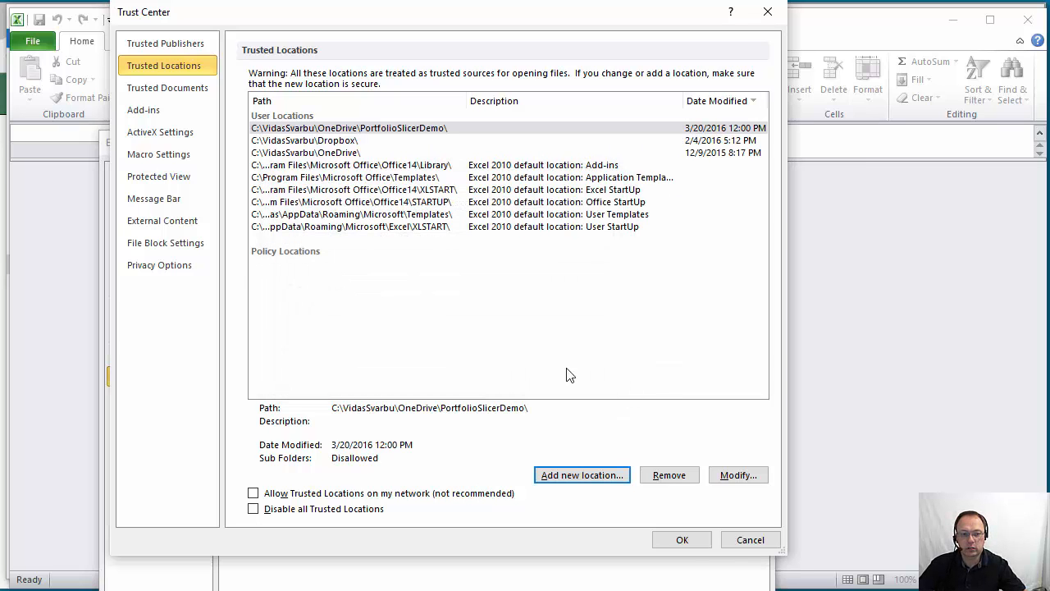
click(681, 539)
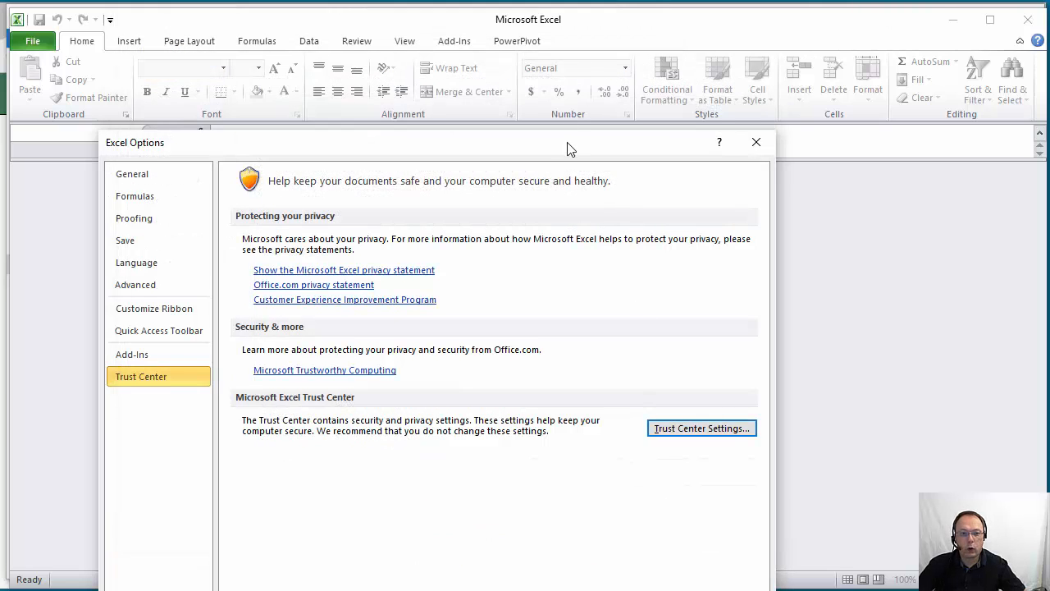
drag(567, 147, 566, 29)
click(670, 551)
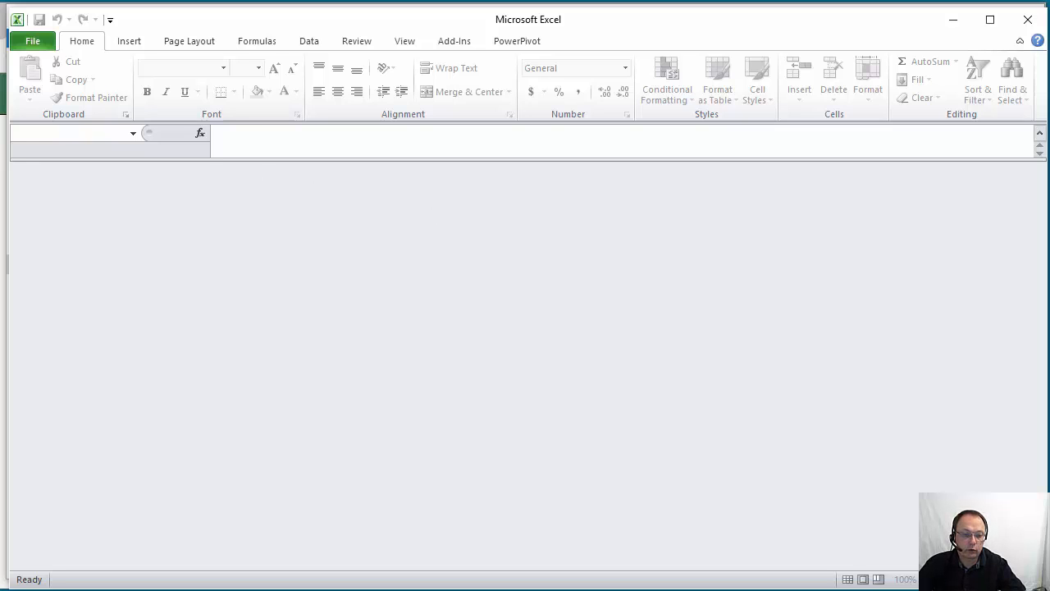
Step: Switch to File Explorer and create a folder named PortfolioSlicer in the root of the C: drive, then open it
key(alt+Tab)
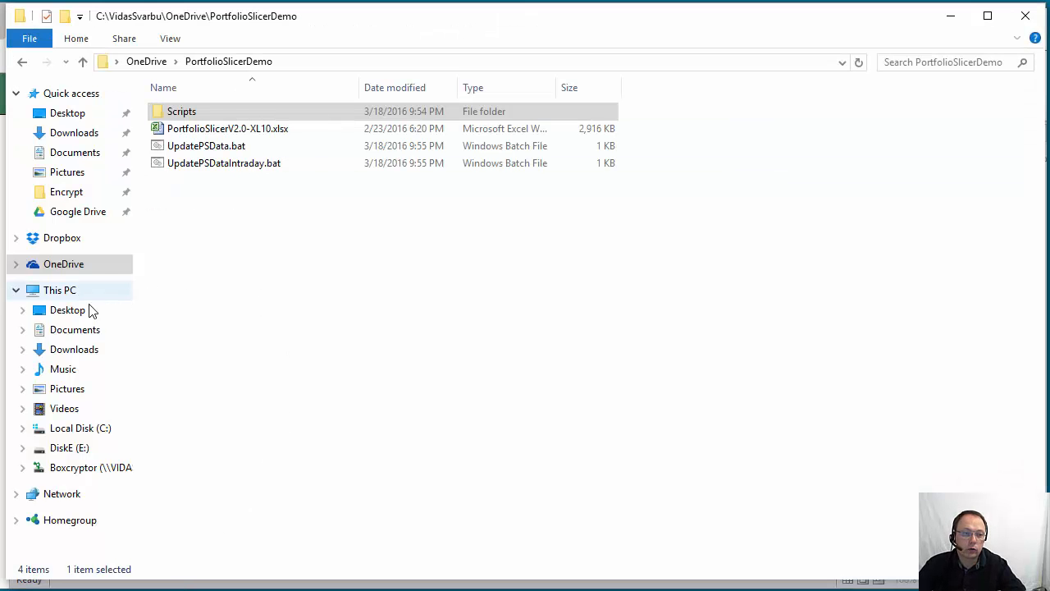
click(92, 428)
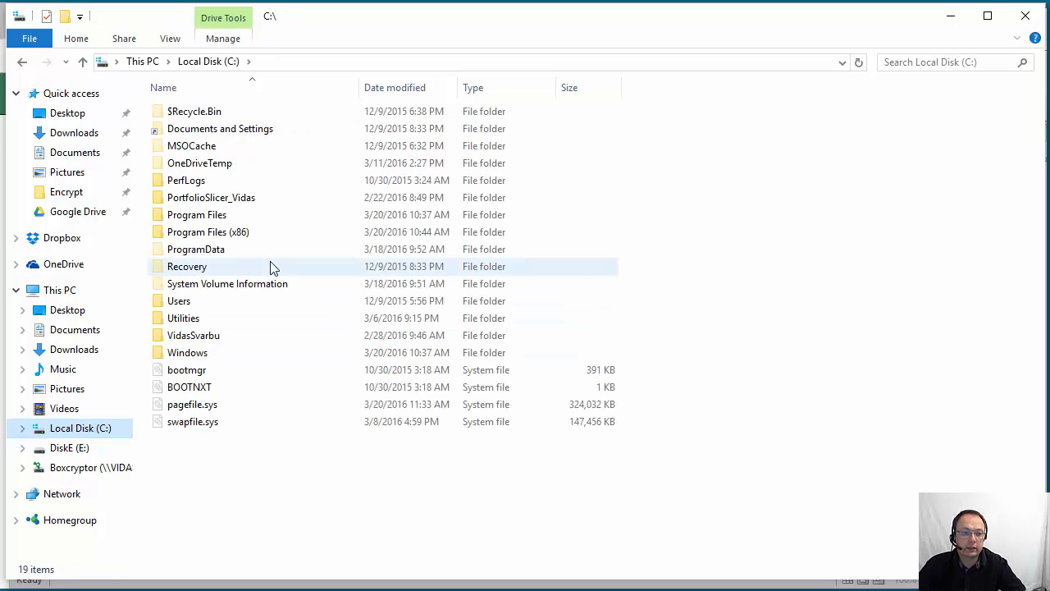
right_click(265, 471)
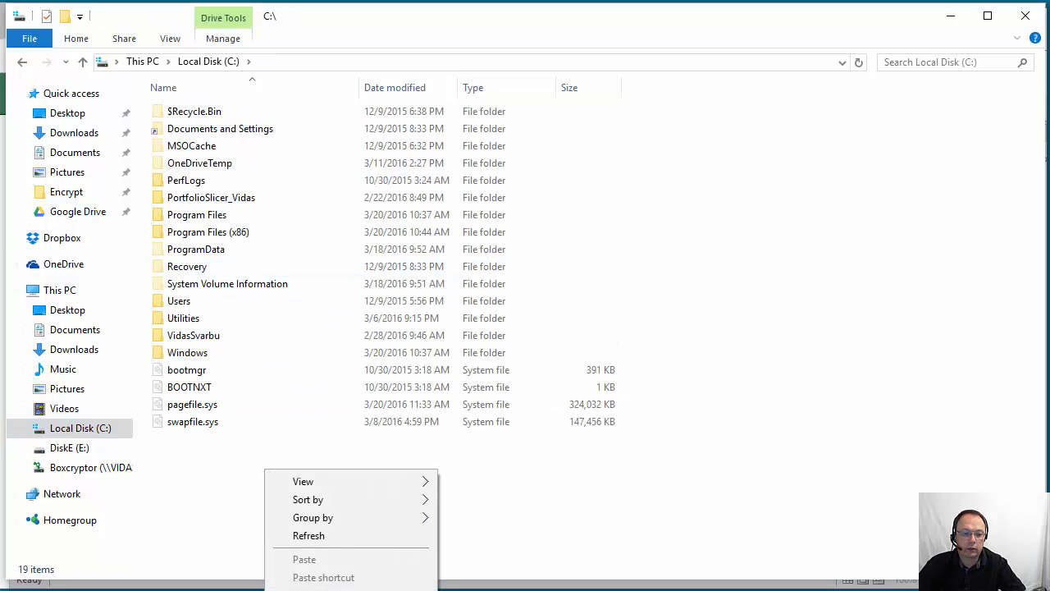
right_click(292, 146)
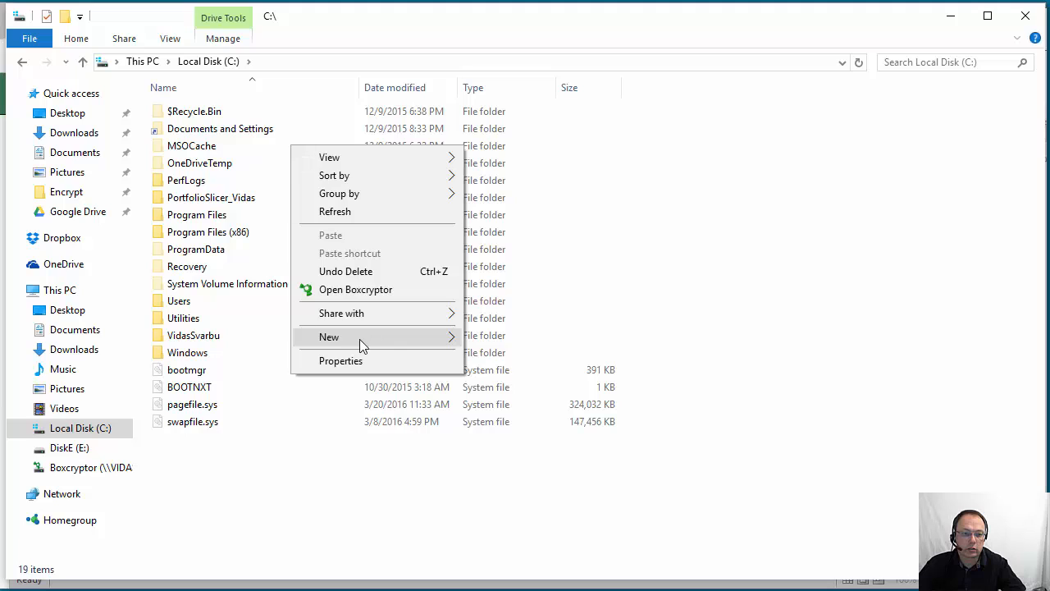
mouse_move(359, 338)
click(502, 338)
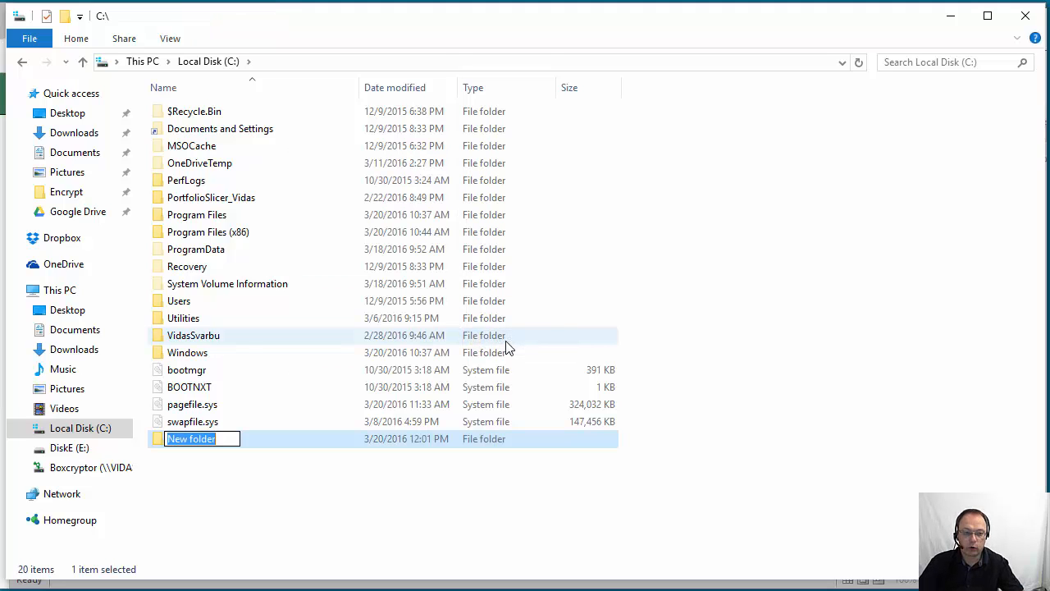
text(PortfolioS)
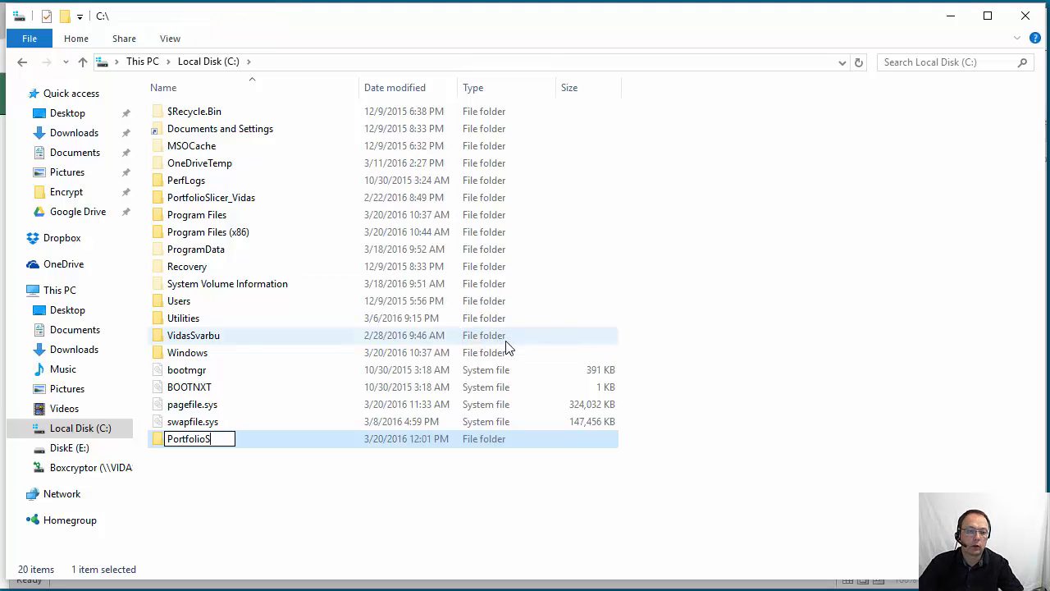
text(licer)
key(Return)
key(Return)
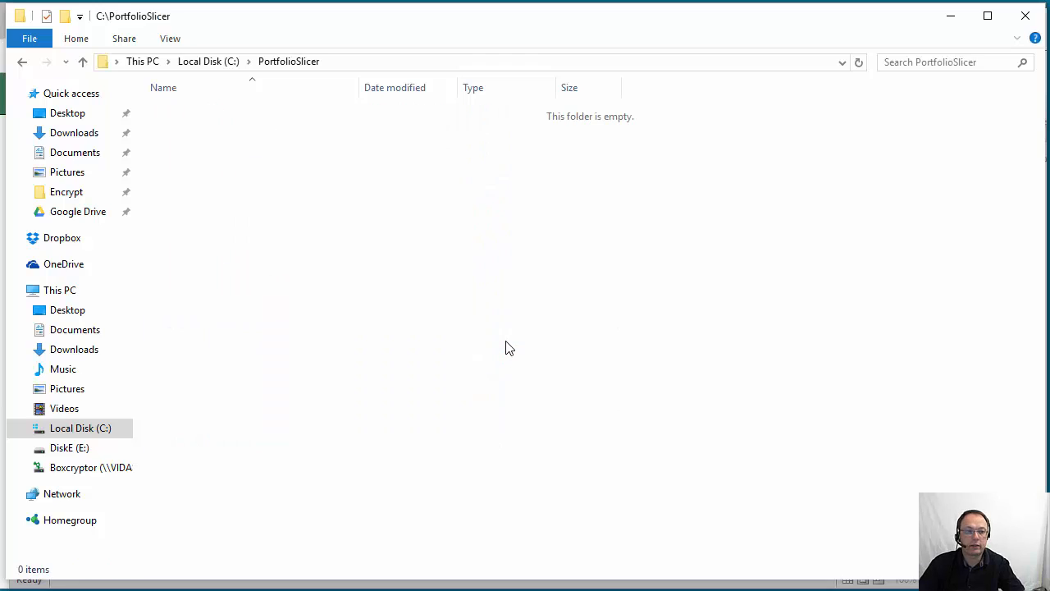
Step: Create a subfolder named PSData inside C:\PortfolioSlicer and open it
right_click(238, 185)
mouse_move(297, 400)
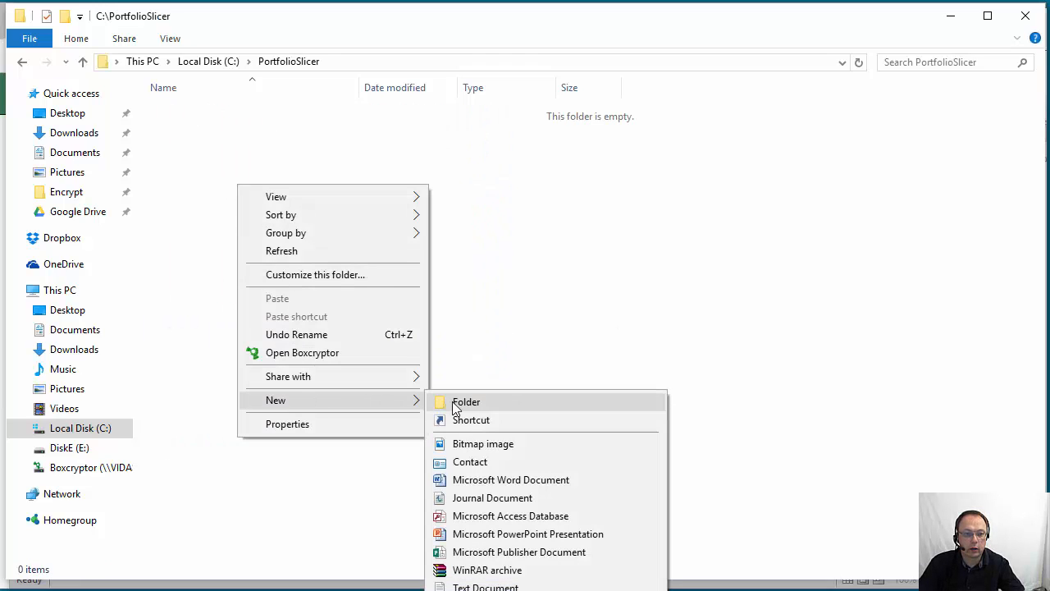
click(456, 404)
text(PSData)
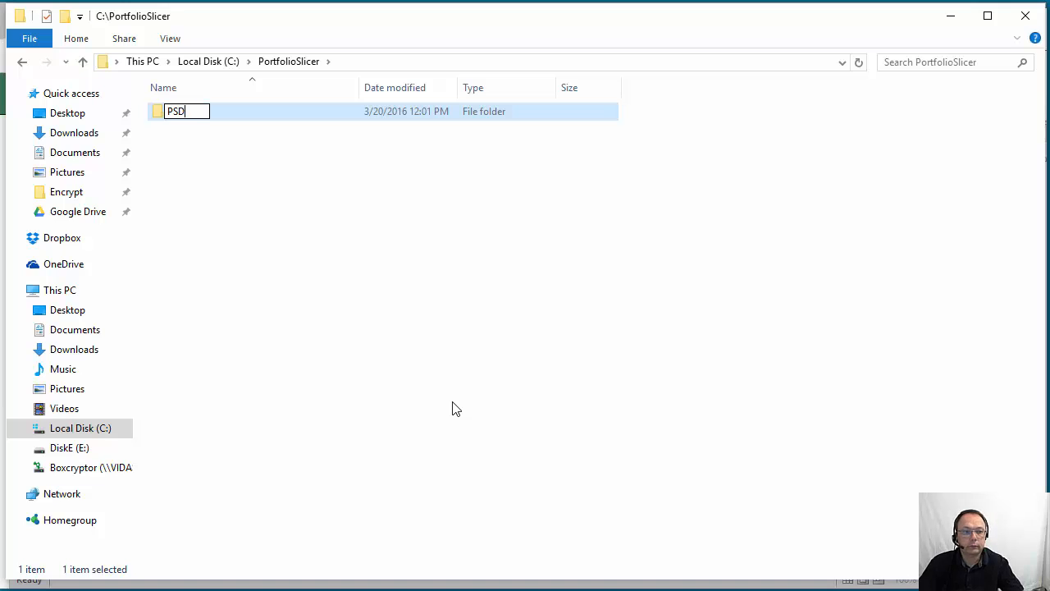
key(Return)
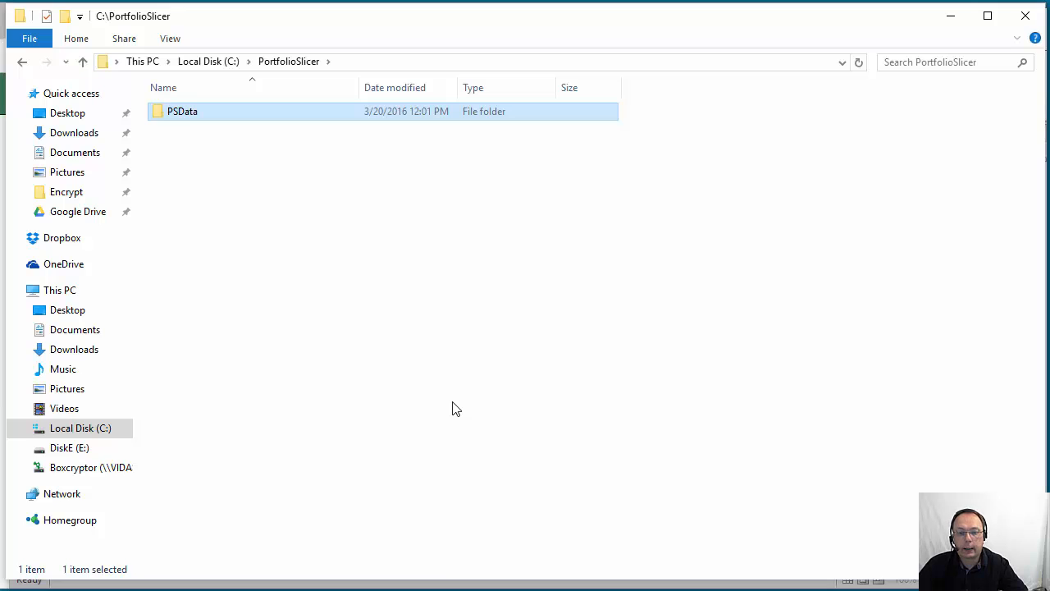
key(Return)
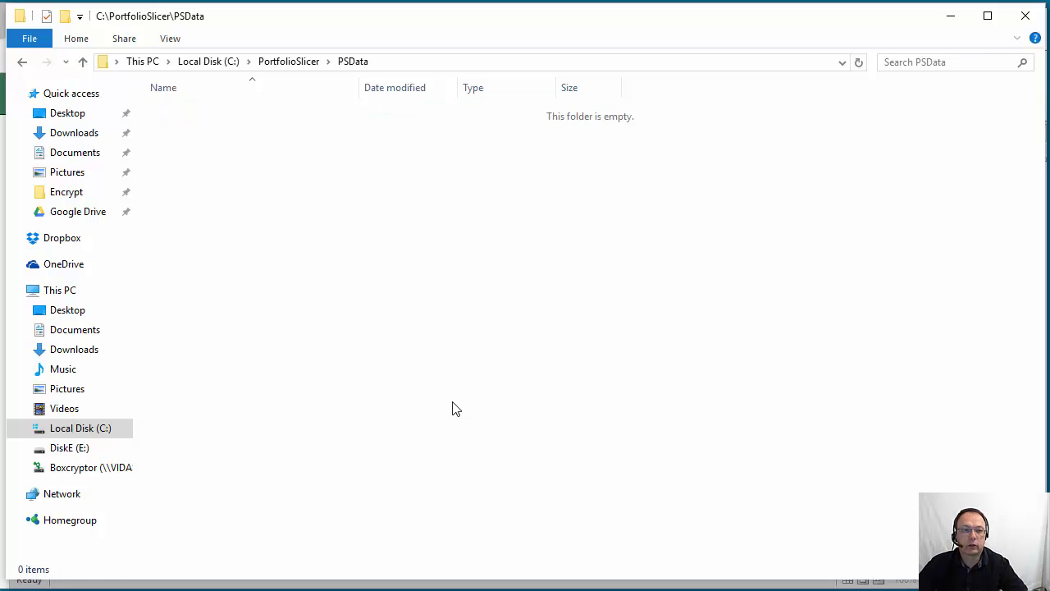